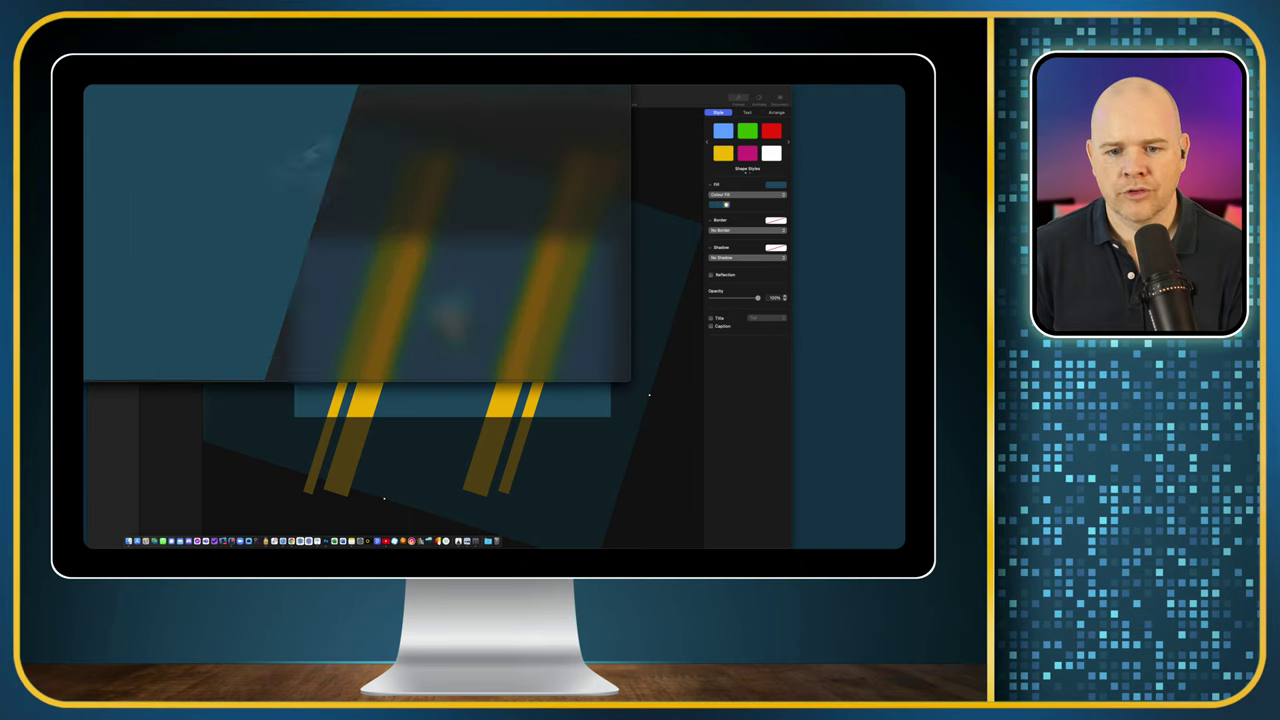
Play the Stinger Transition.mov preview to its end and close it.
left_click(492, 135)
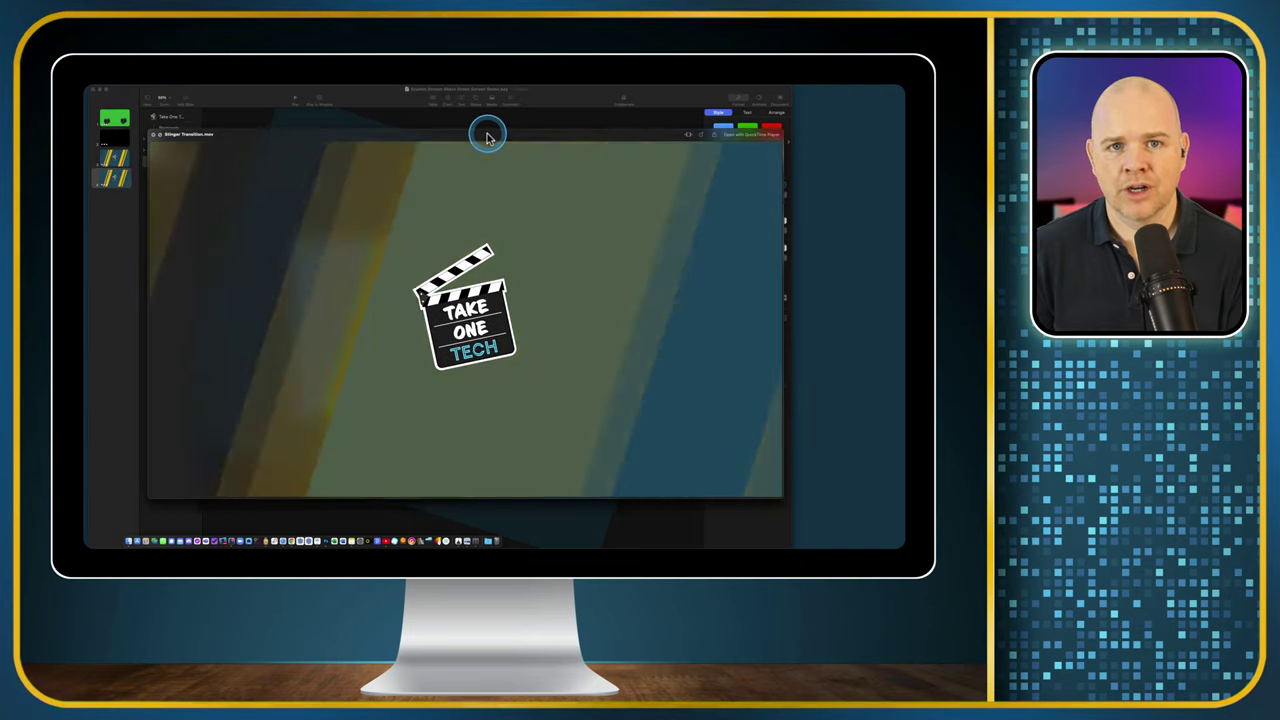
left_click(487, 136)
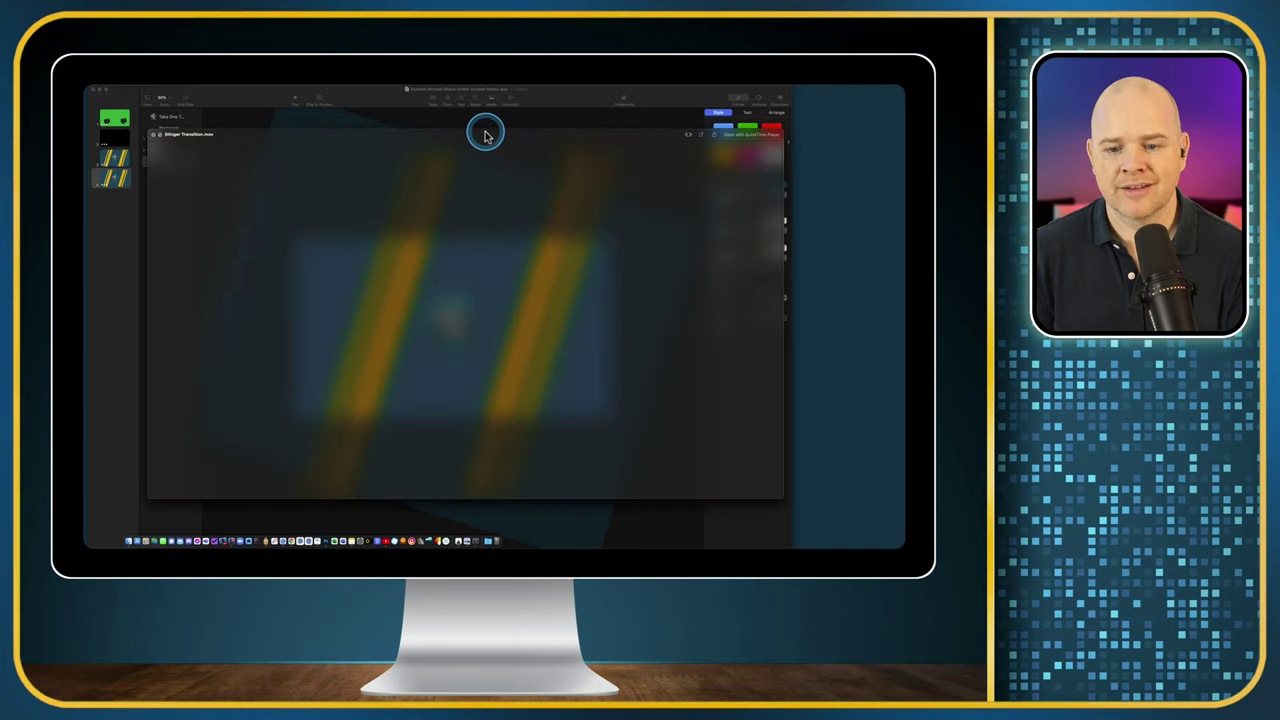
key("super+w")
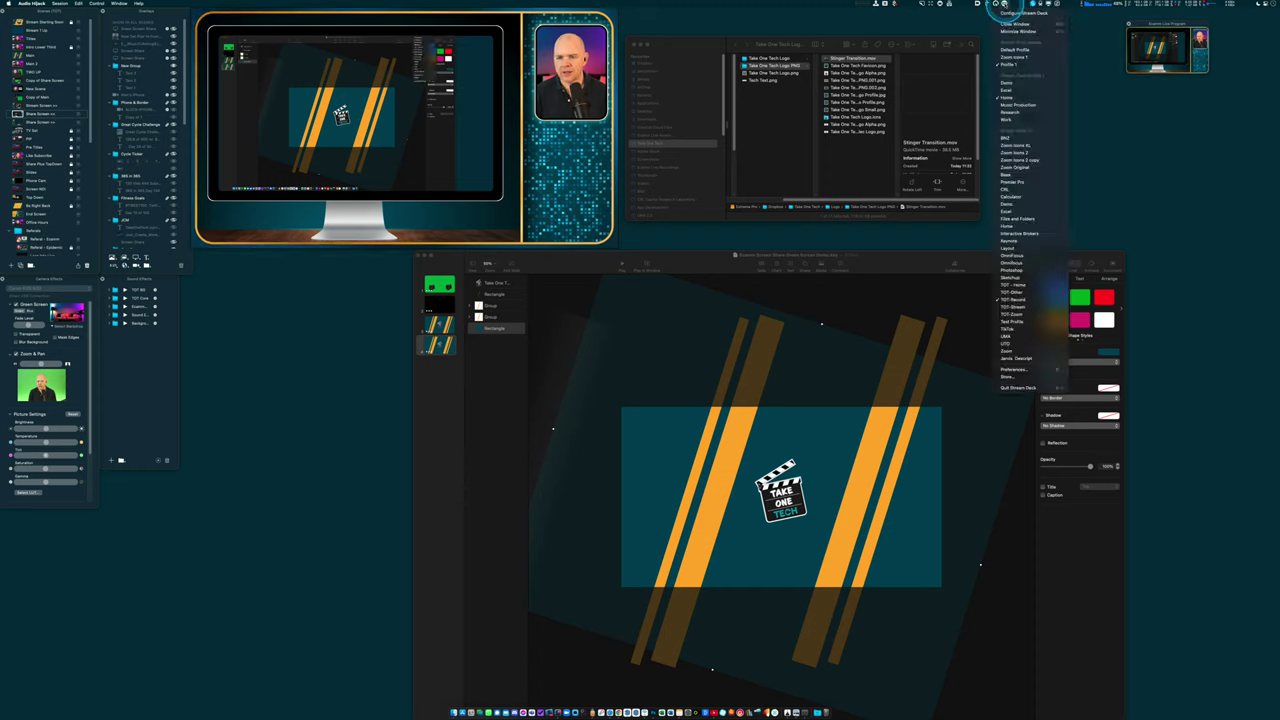
Open the Stream Deck configuration window in a free area and close the Camera Effects and Sound Effects windows.
left_click(1005, 6)
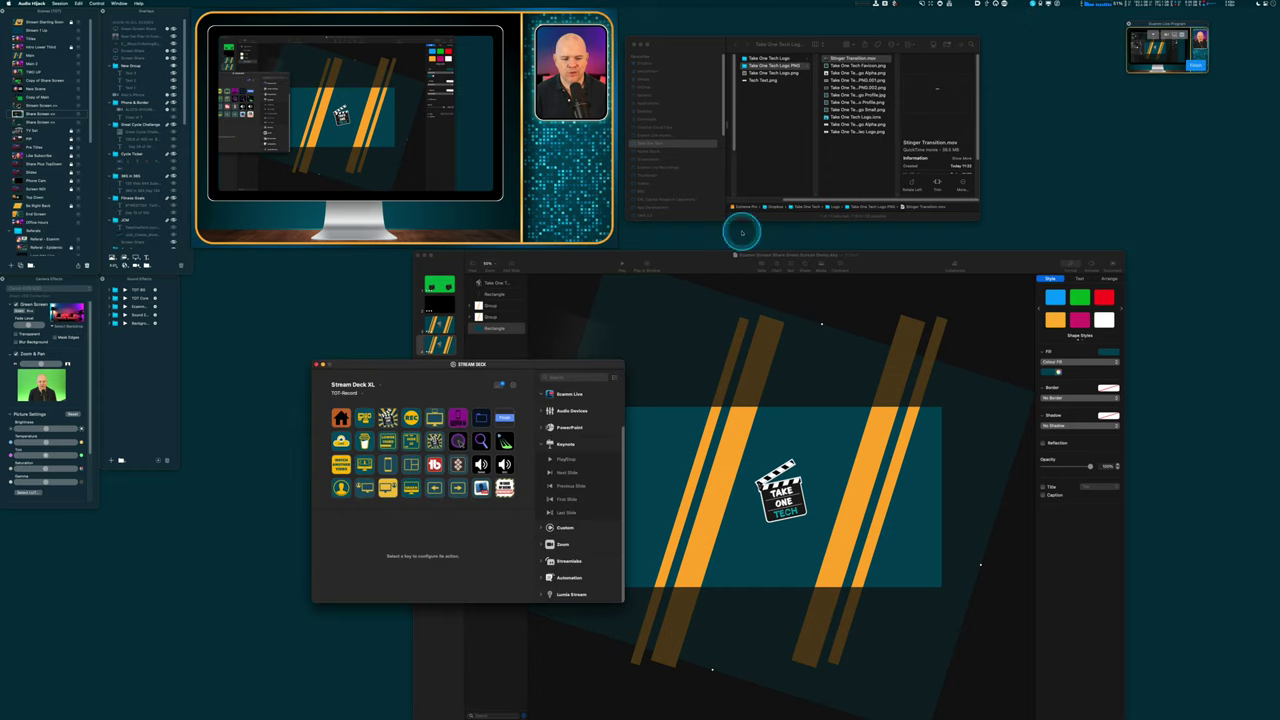
left_click_drag(536, 367, 310, 437)
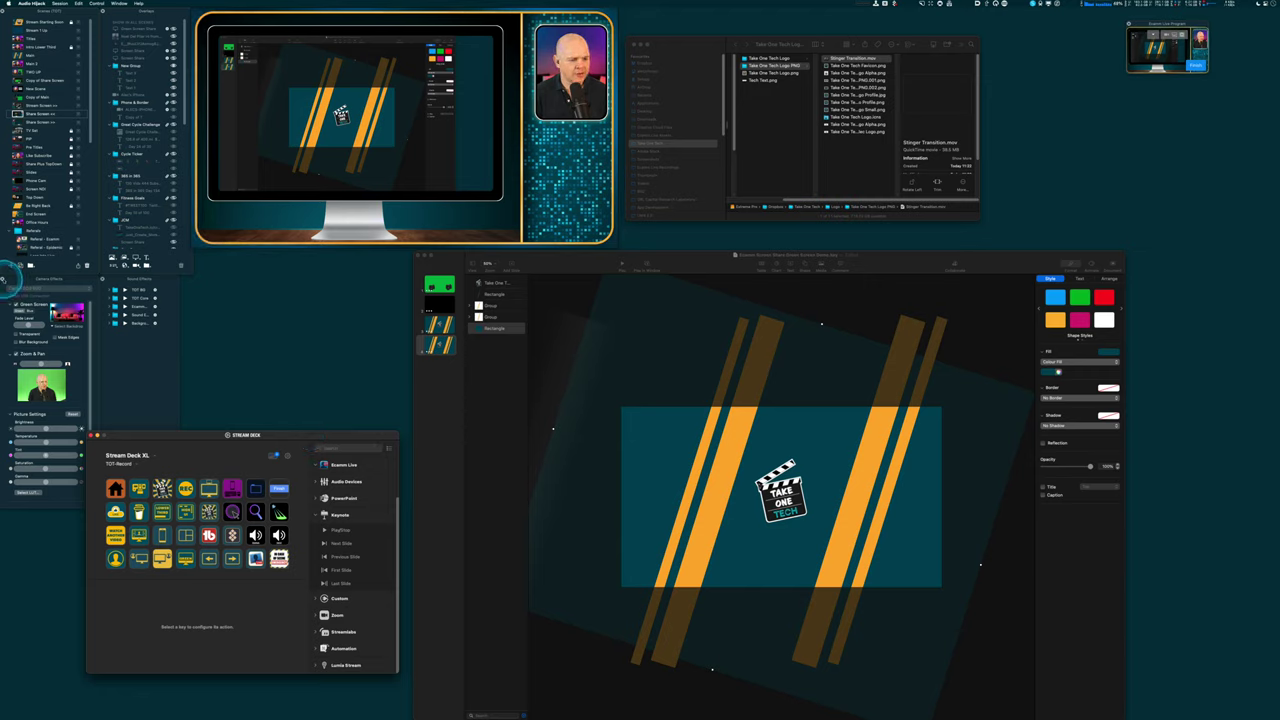
left_click(20, 266)
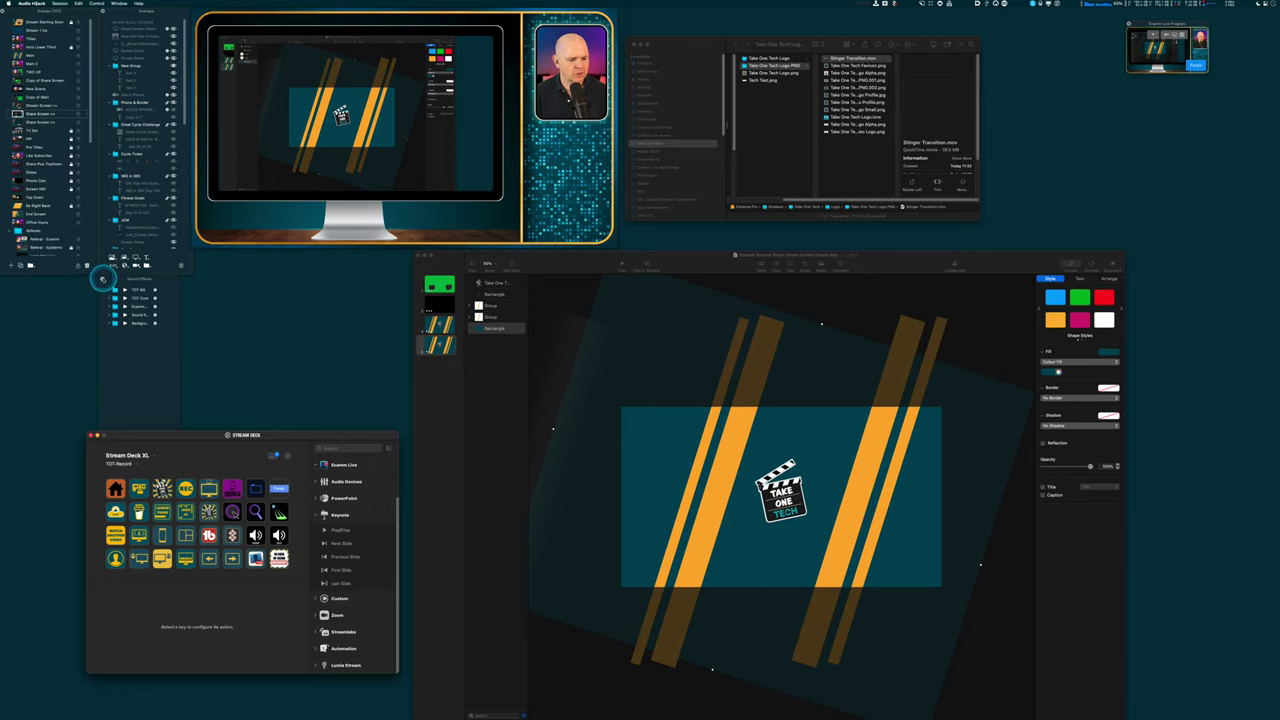
left_click_drag(163, 435, 99, 367)
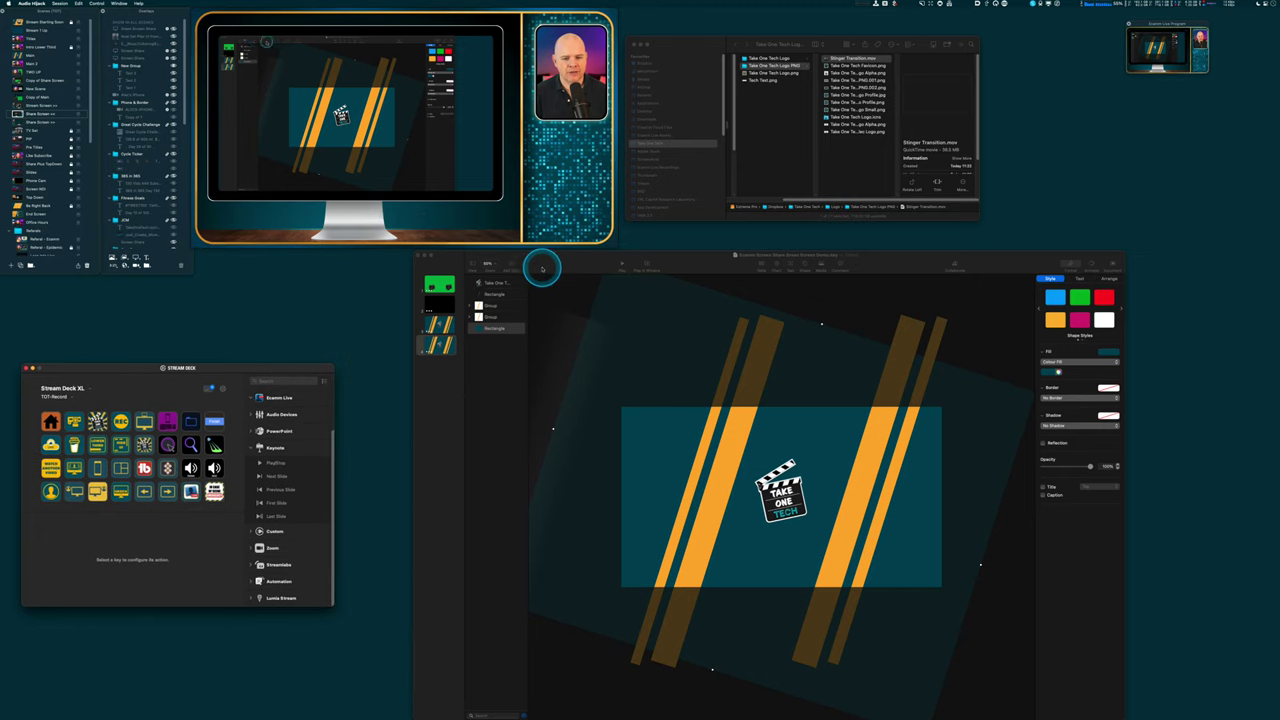
Close the Keynote presentation window and reposition the Finder and Stream Deck windows in the cleared desktop area.
left_click_drag(436, 266, 457, 268)
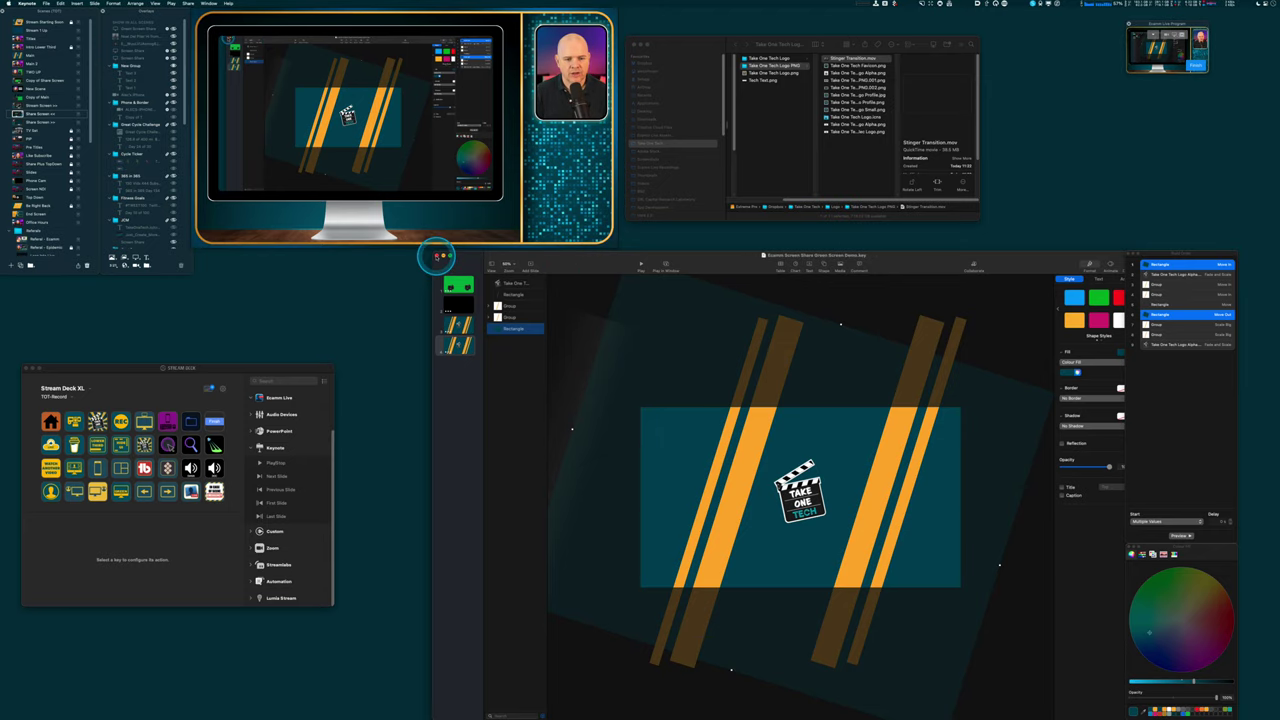
left_click(436, 256)
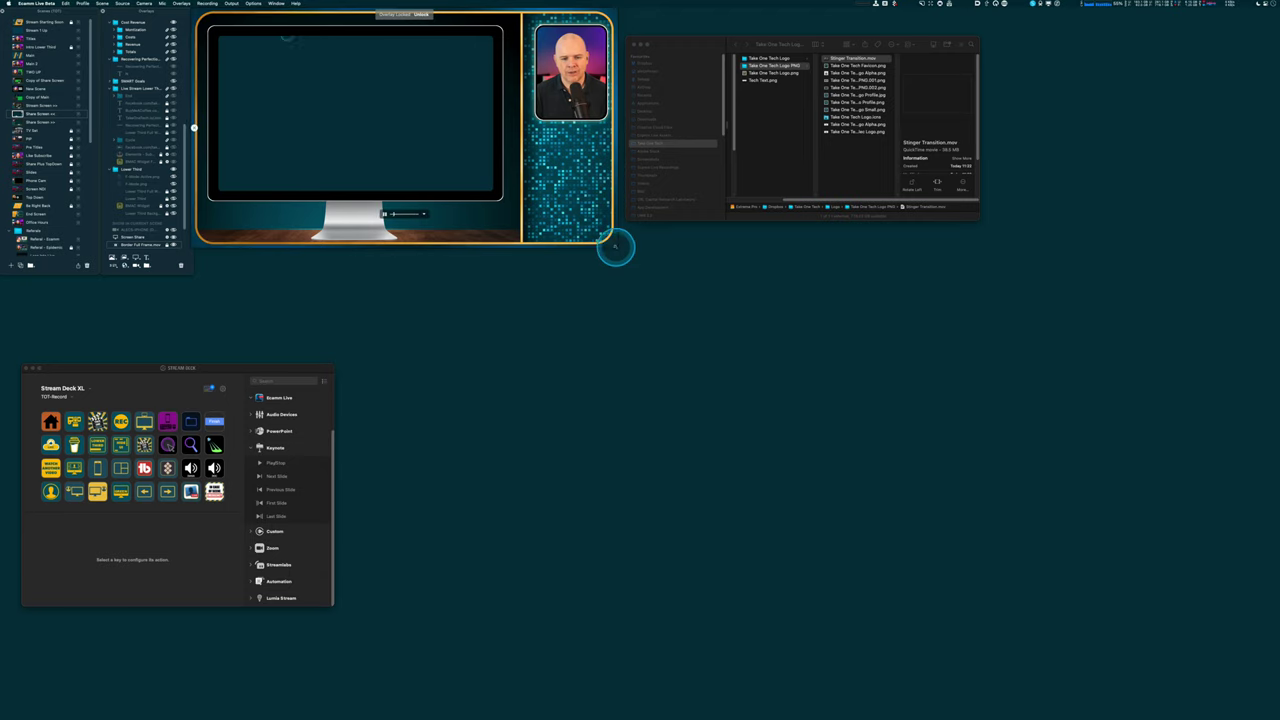
left_click_drag(706, 42, 766, 49)
left_click_drag(231, 368, 333, 372)
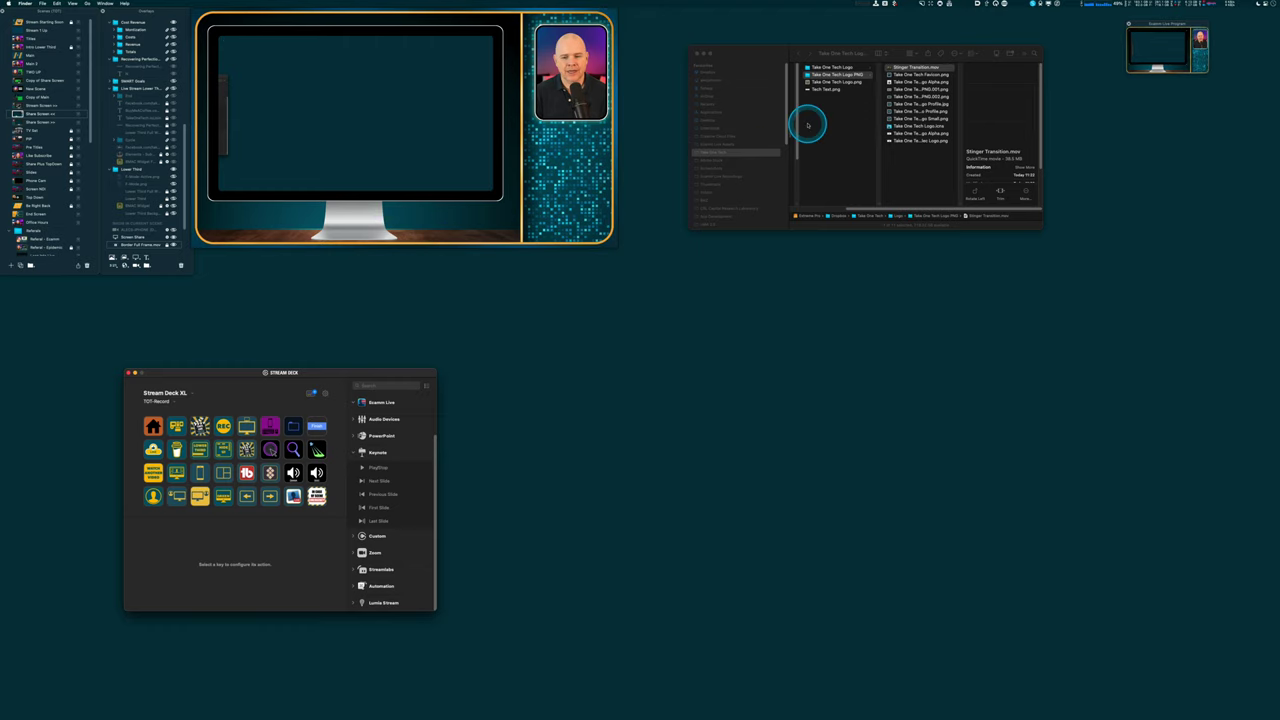
Preview Stinger Transition.mov from the Take One Tech Logo PNG folder and close the preview.
left_click(899, 67)
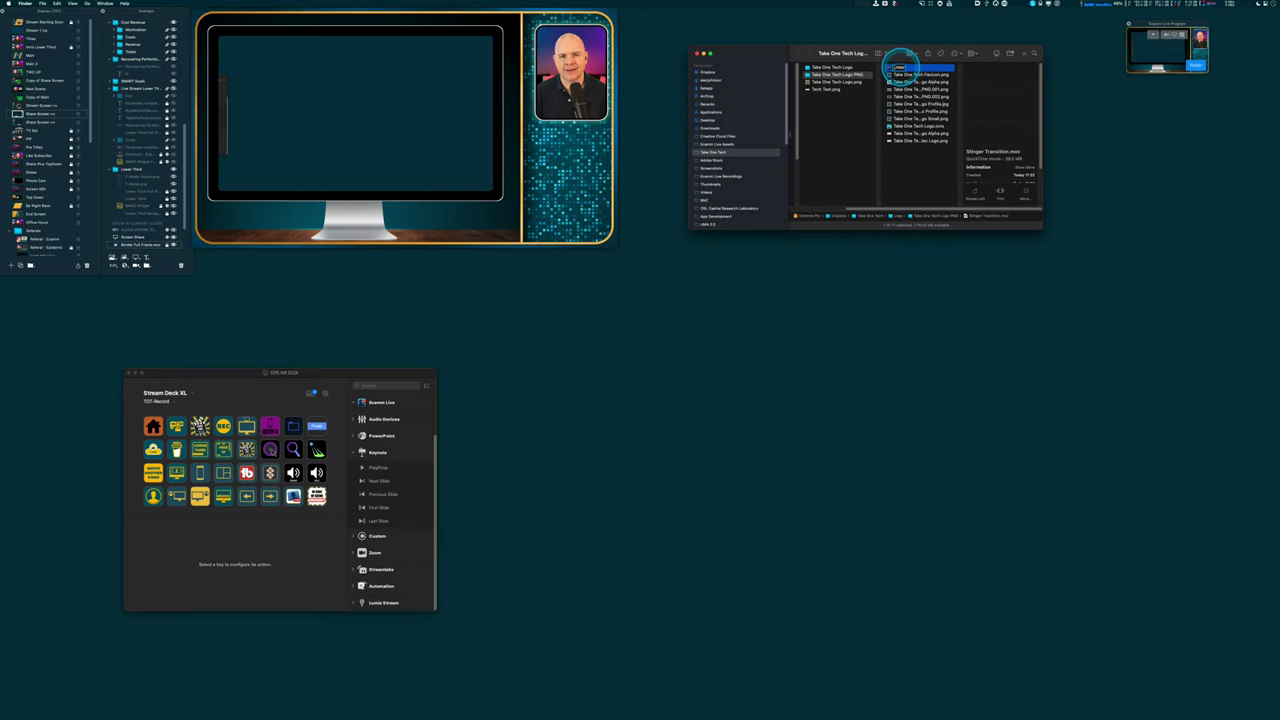
key("BackSpace")
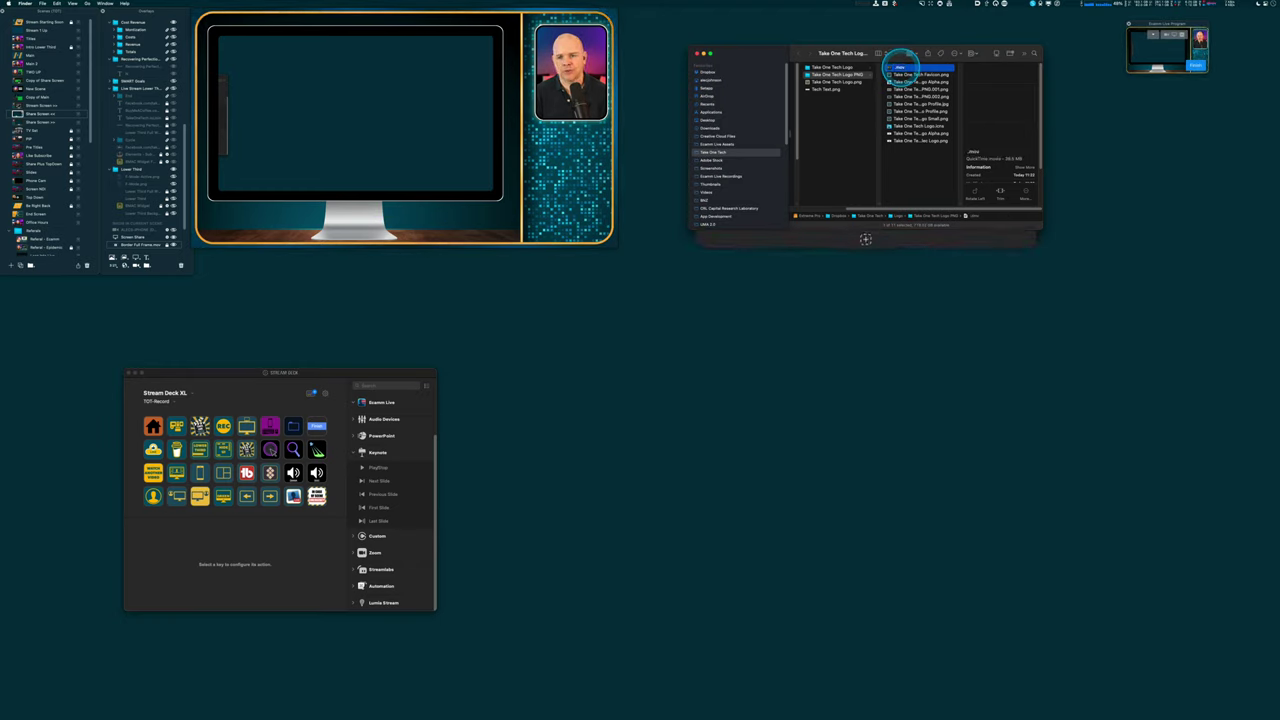
key("space")
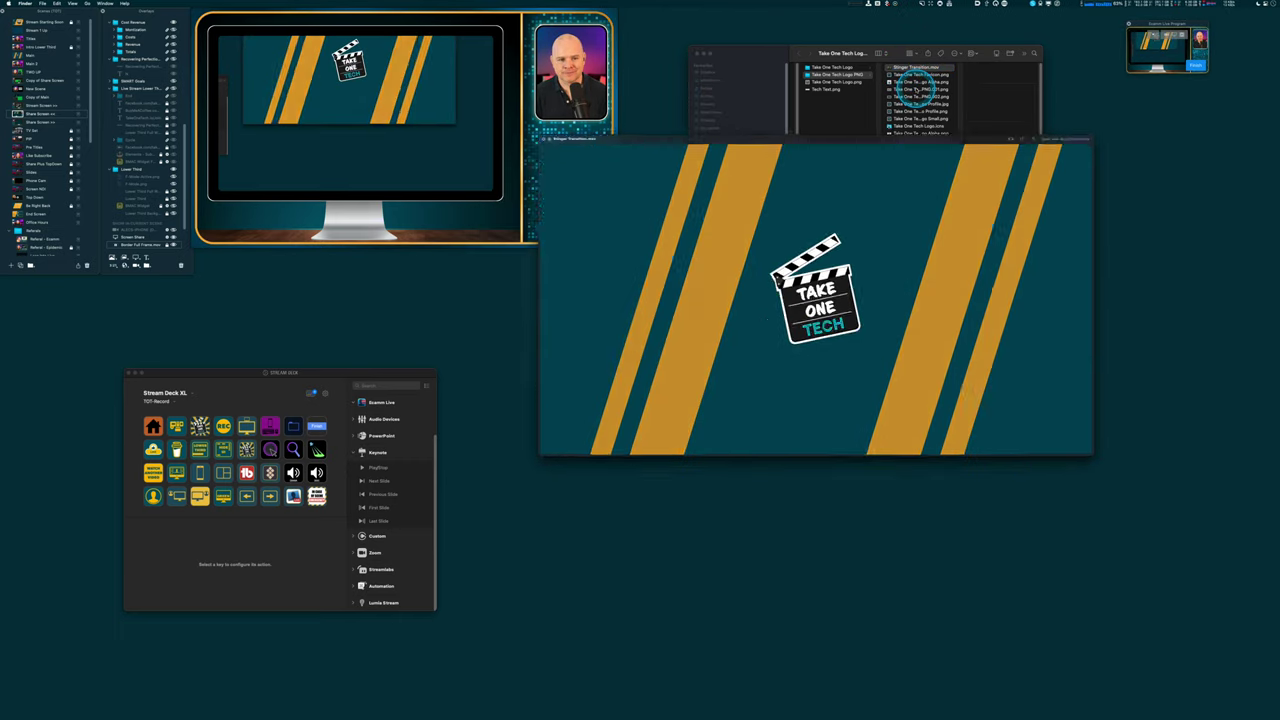
key("space")
left_click(435, 149)
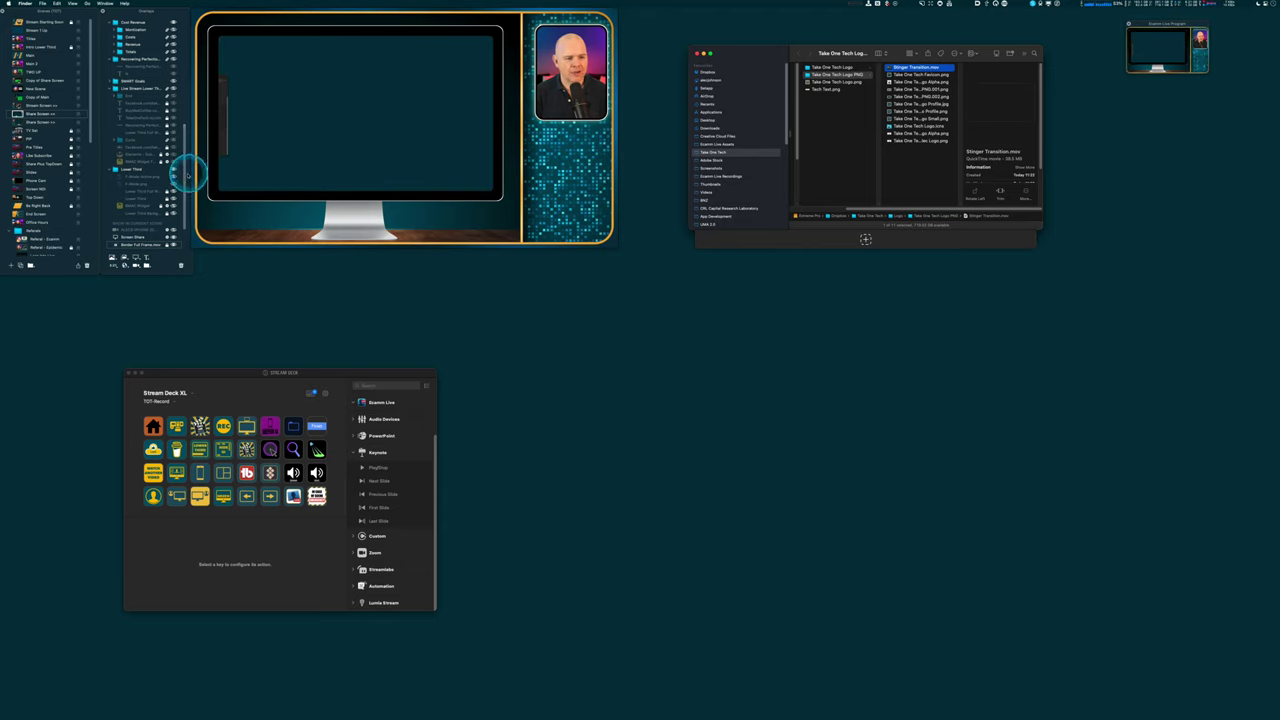
Collapse the expanded overlay groups in the Ecamm Live overlays list, from New Group down to Lower Third.
left_click_drag(183, 180, 183, 75)
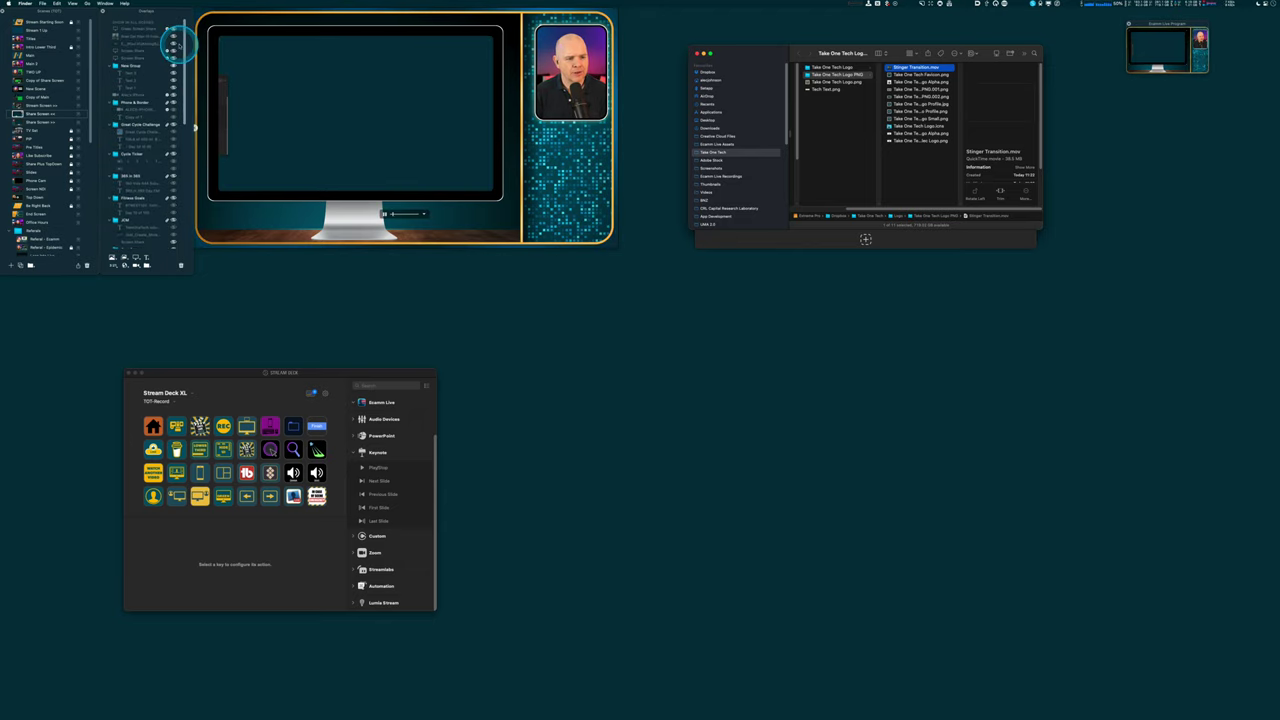
left_click(110, 66)
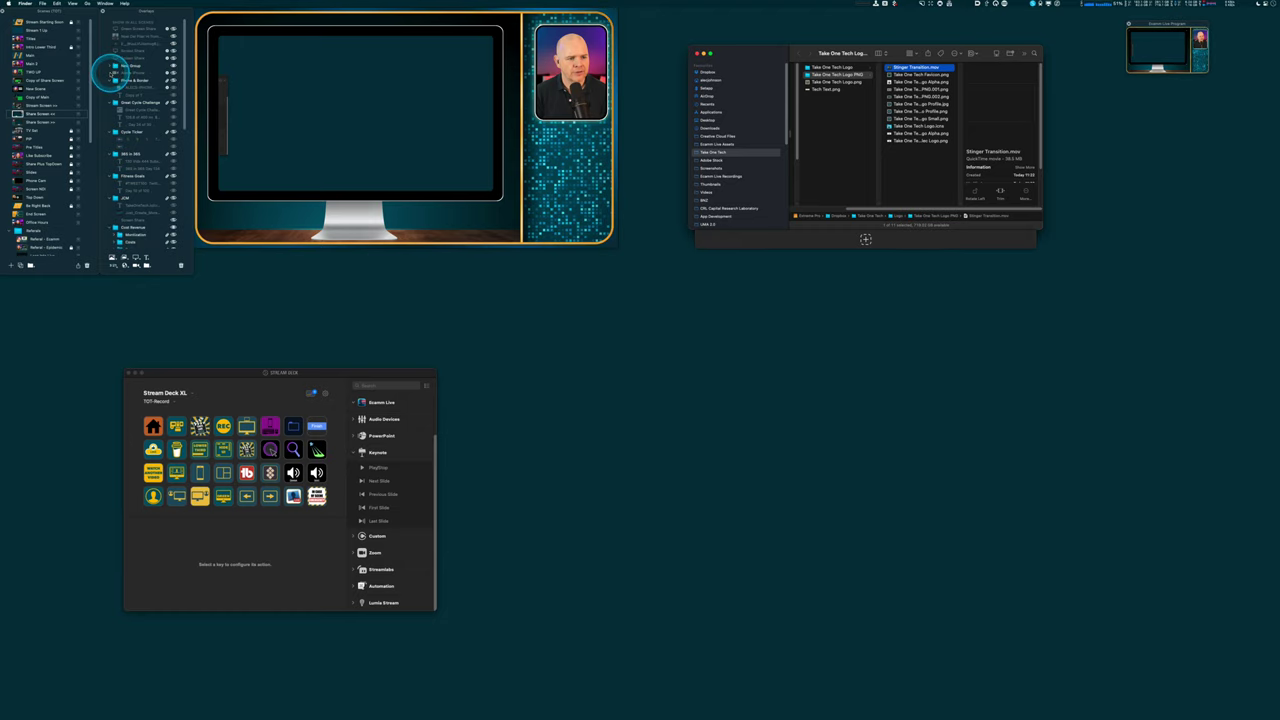
left_click(108, 80)
left_click(108, 88)
left_click(107, 95)
left_click(108, 102)
left_click(108, 110)
left_click(108, 117)
left_click(109, 131)
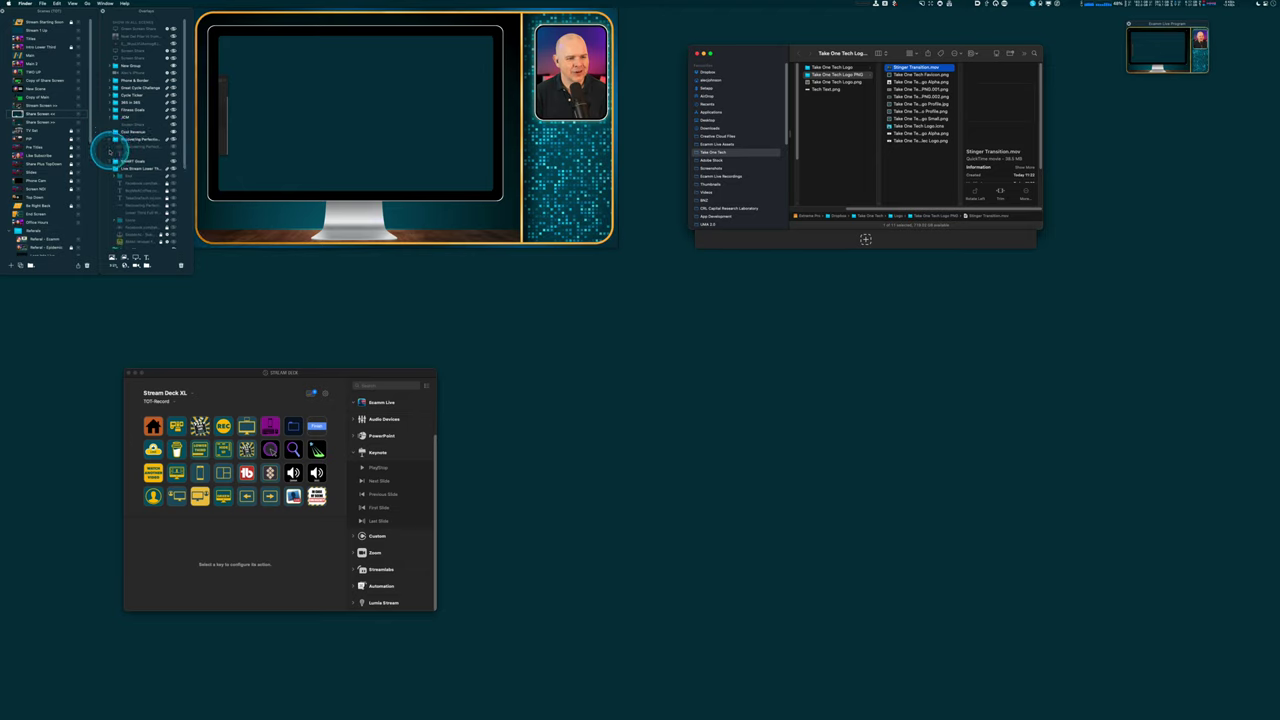
left_click(108, 139)
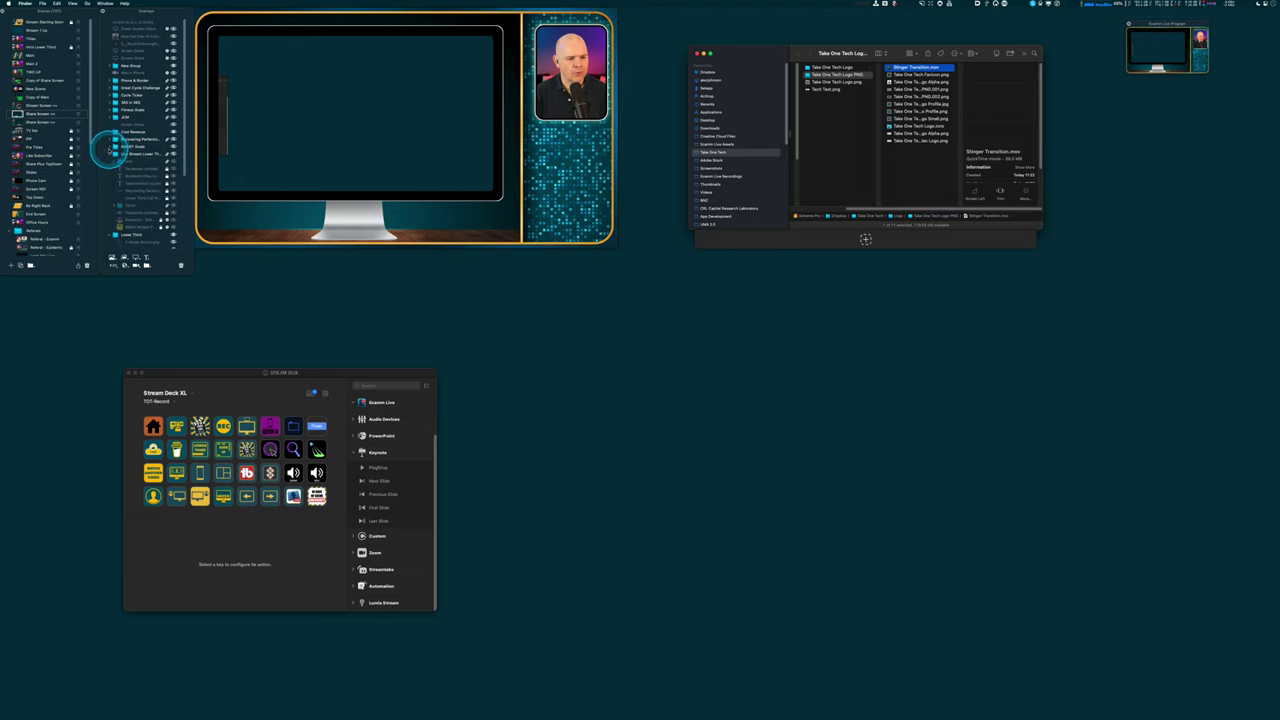
left_click(109, 154)
left_click(108, 160)
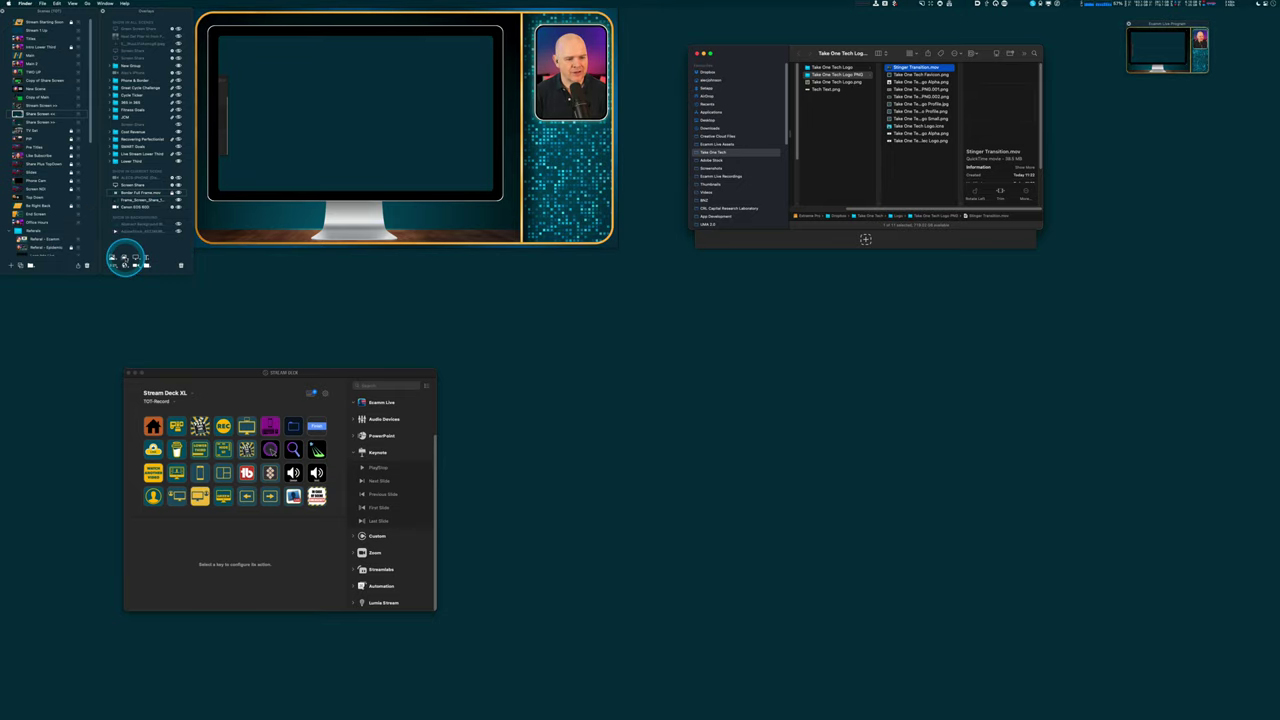
Add Stinger Transition.mov as a movie overlay and move it to the first position under the overlays shown in all scenes.
left_click(124, 259)
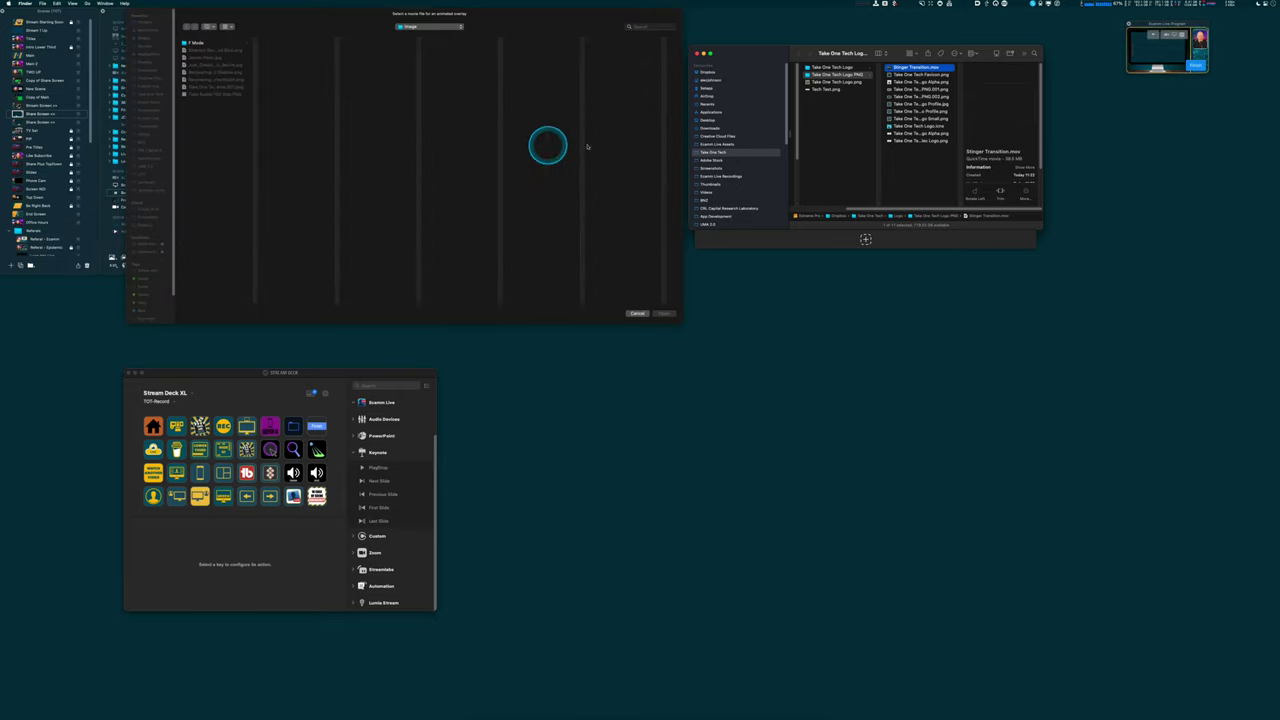
left_click(927, 171)
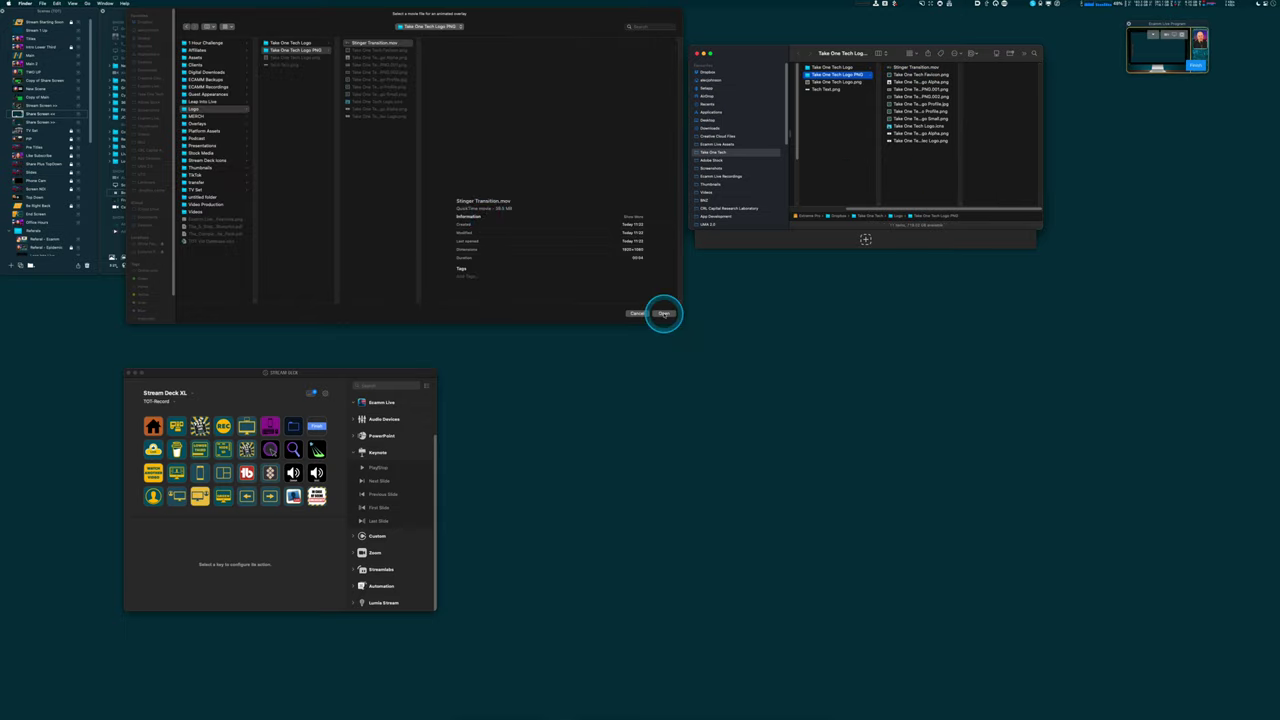
left_click(664, 314)
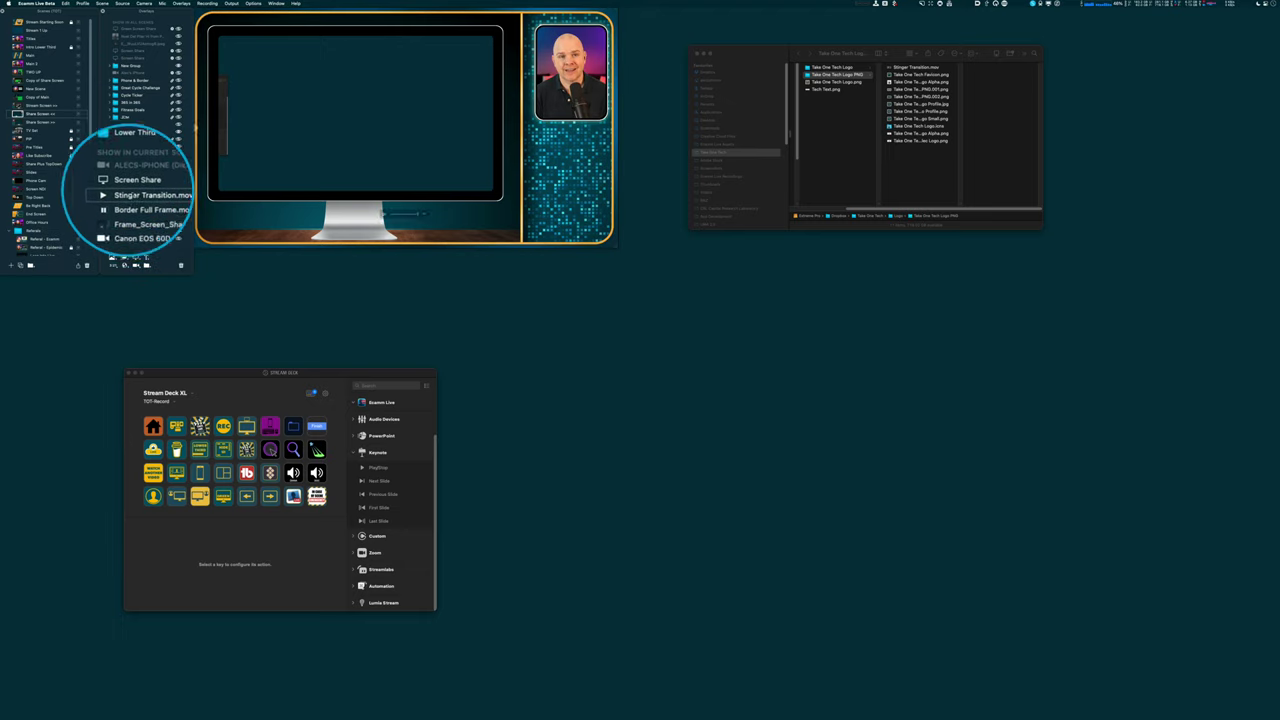
left_click(133, 193)
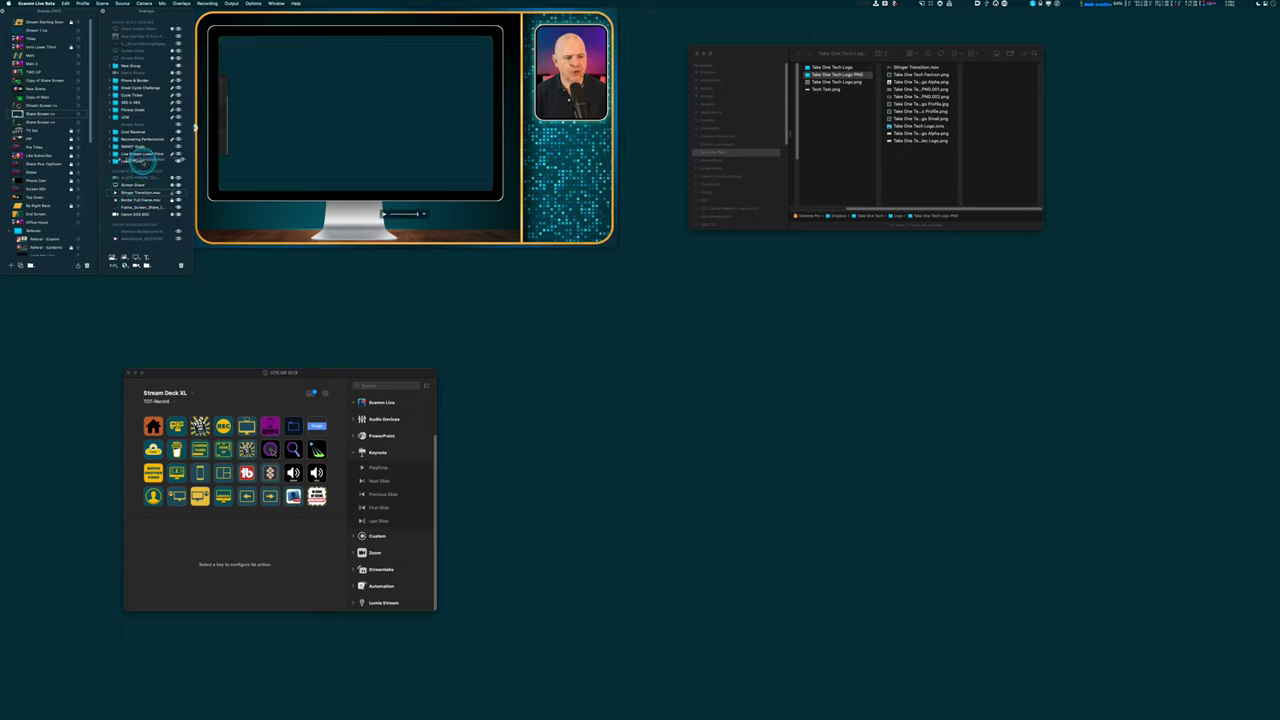
left_click_drag(147, 155, 132, 29)
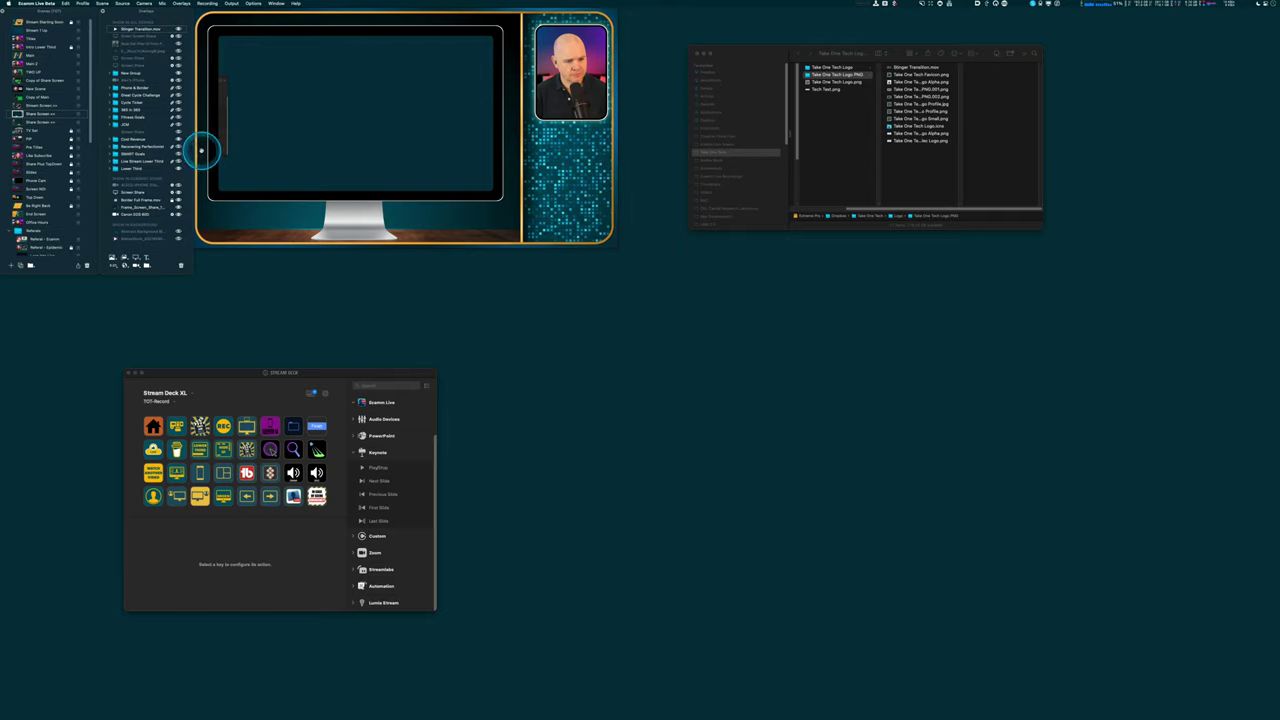
Preview Stinger Transition.mov once more in Finder, close the preview and enlarge the Finder window.
left_click(130, 373)
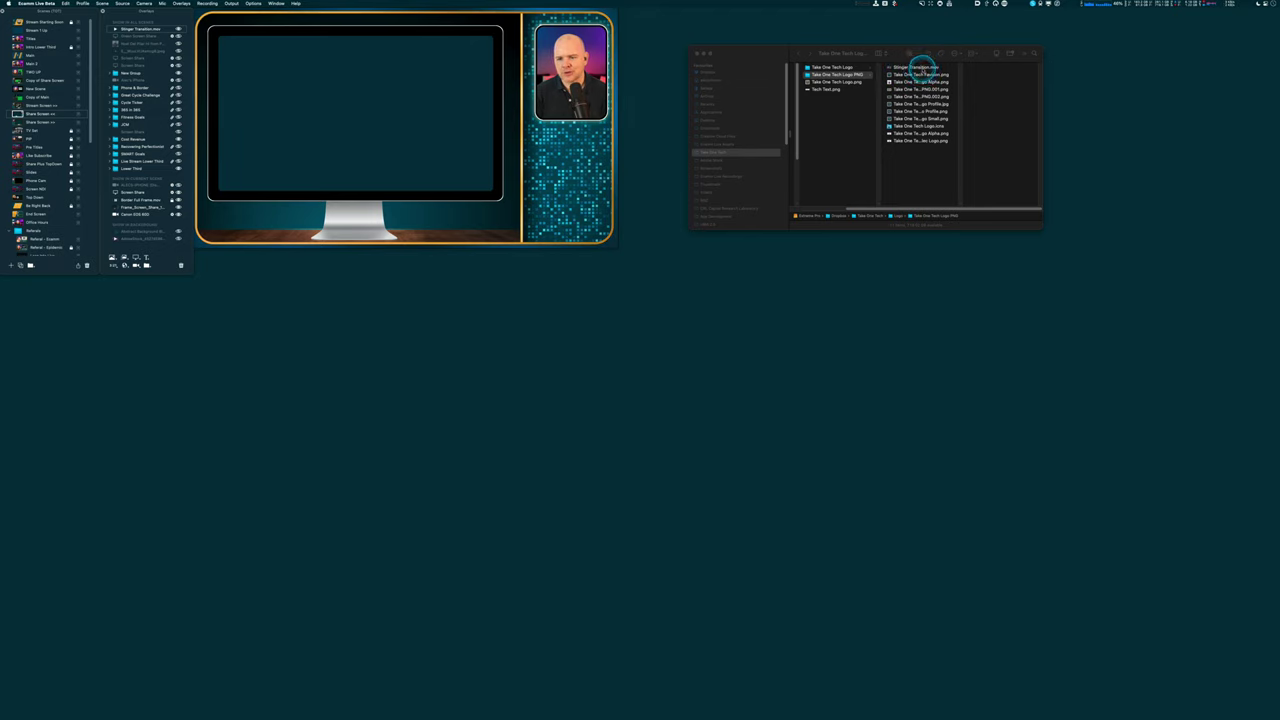
left_click(920, 66)
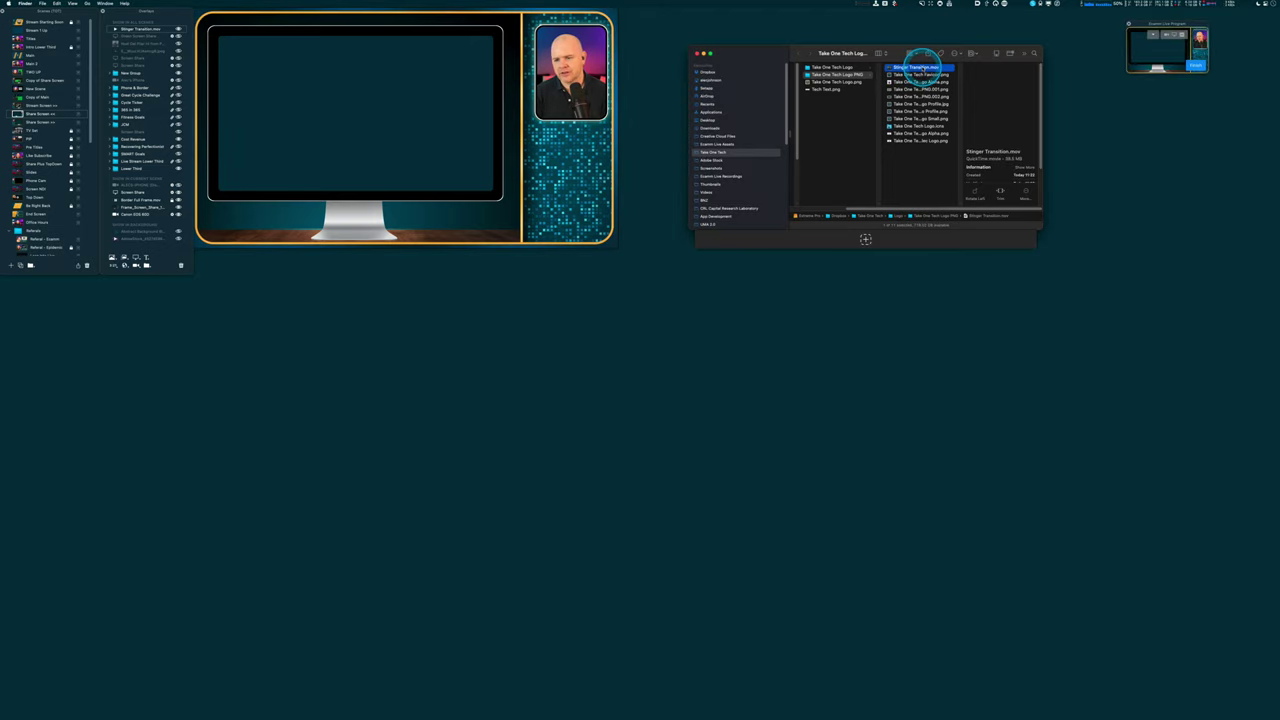
key("space")
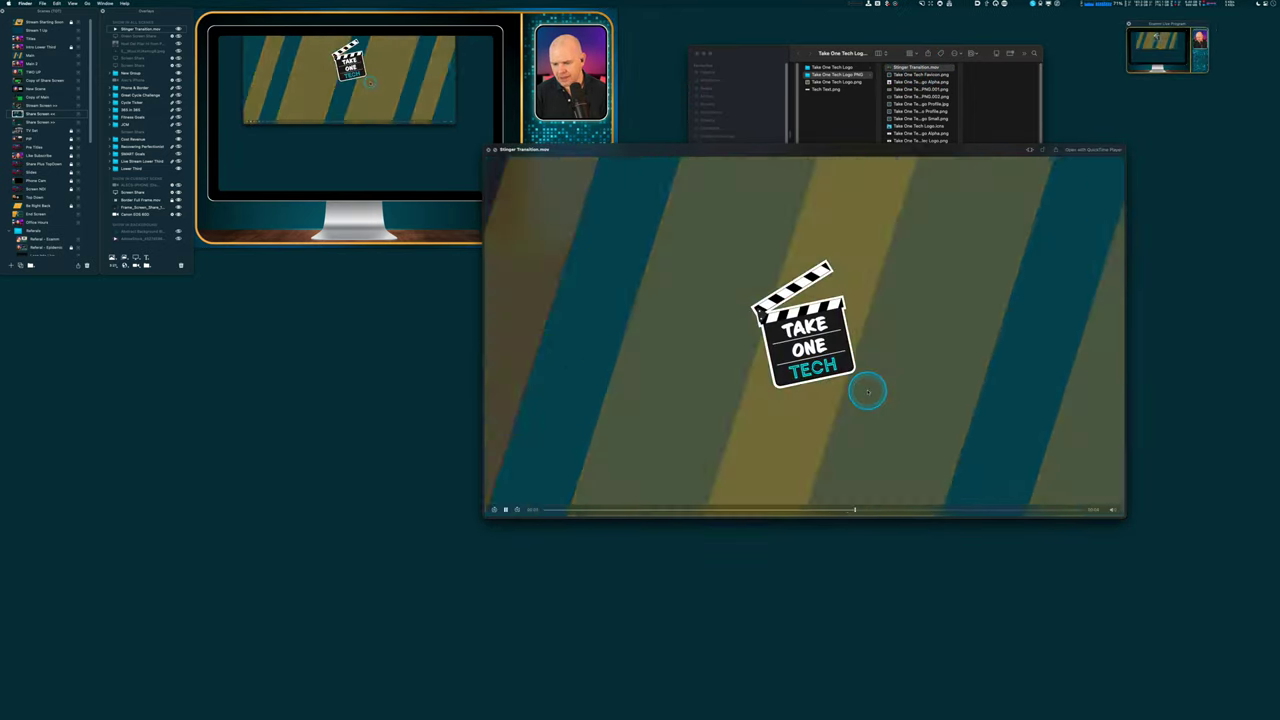
key("space")
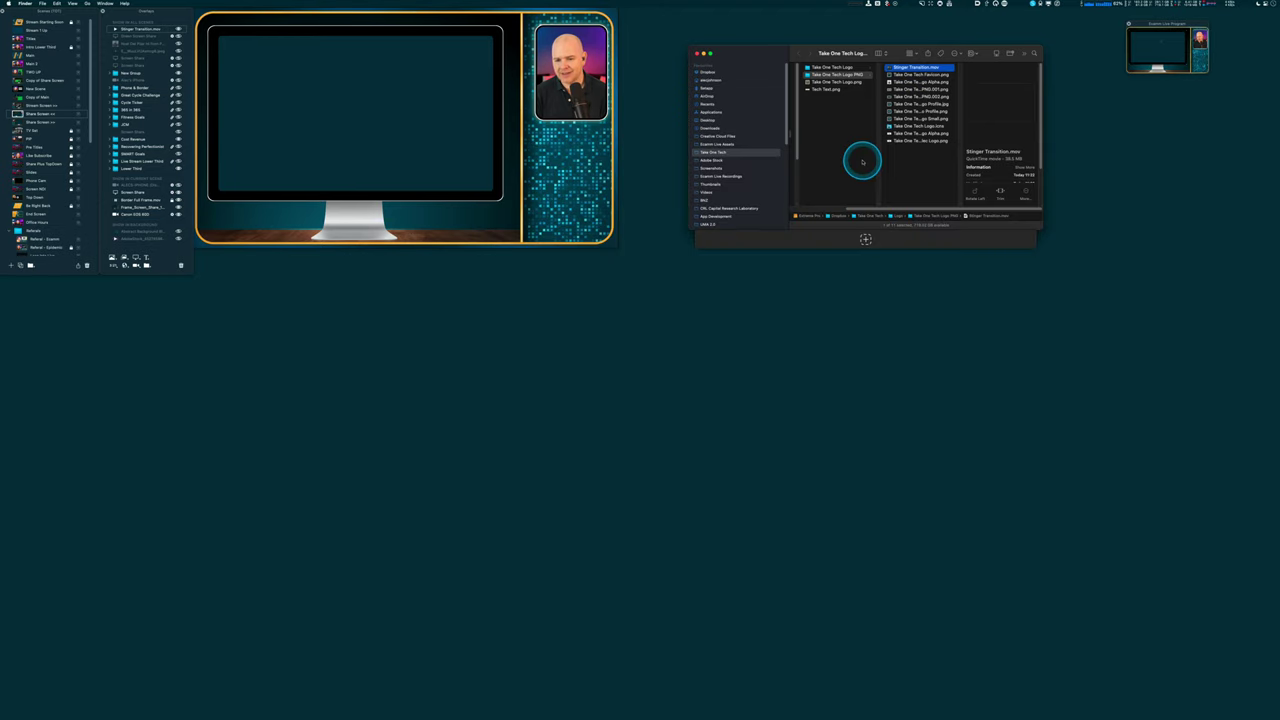
left_click_drag(1040, 227, 1113, 391)
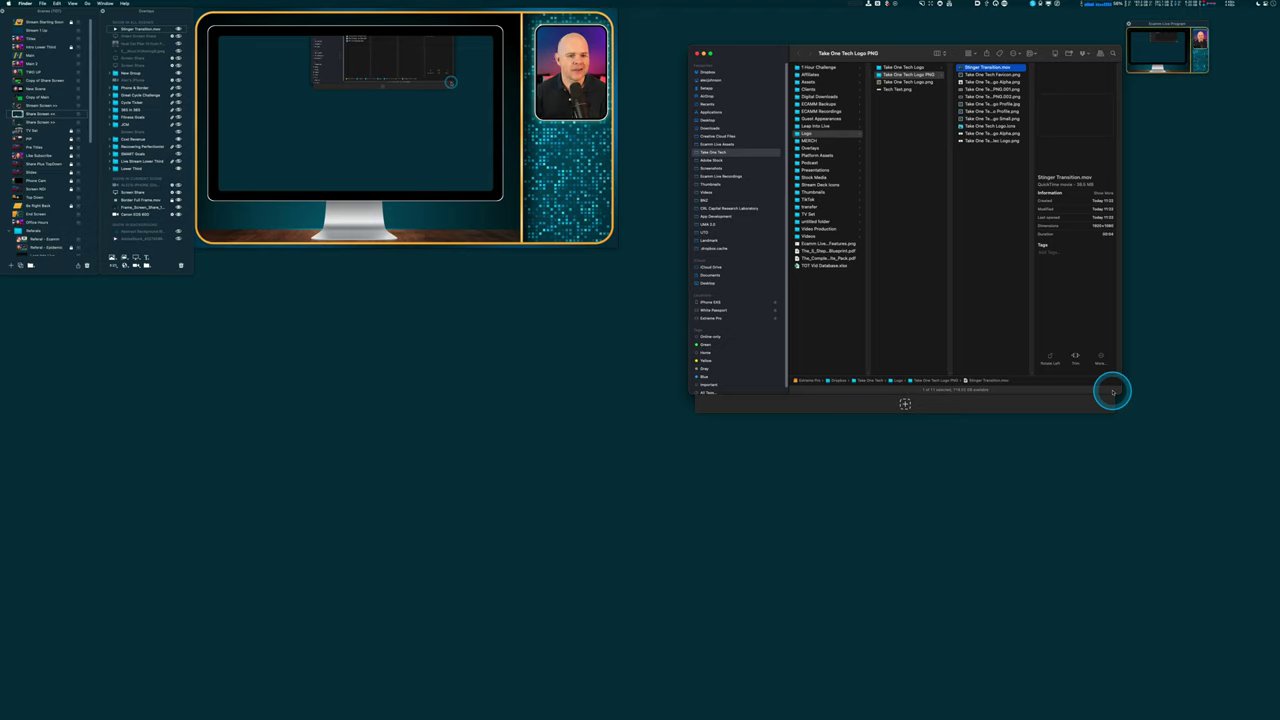
Reopen the Stream Deck configuration window and position it within the shared screen area.
mouse_move(460, 206)
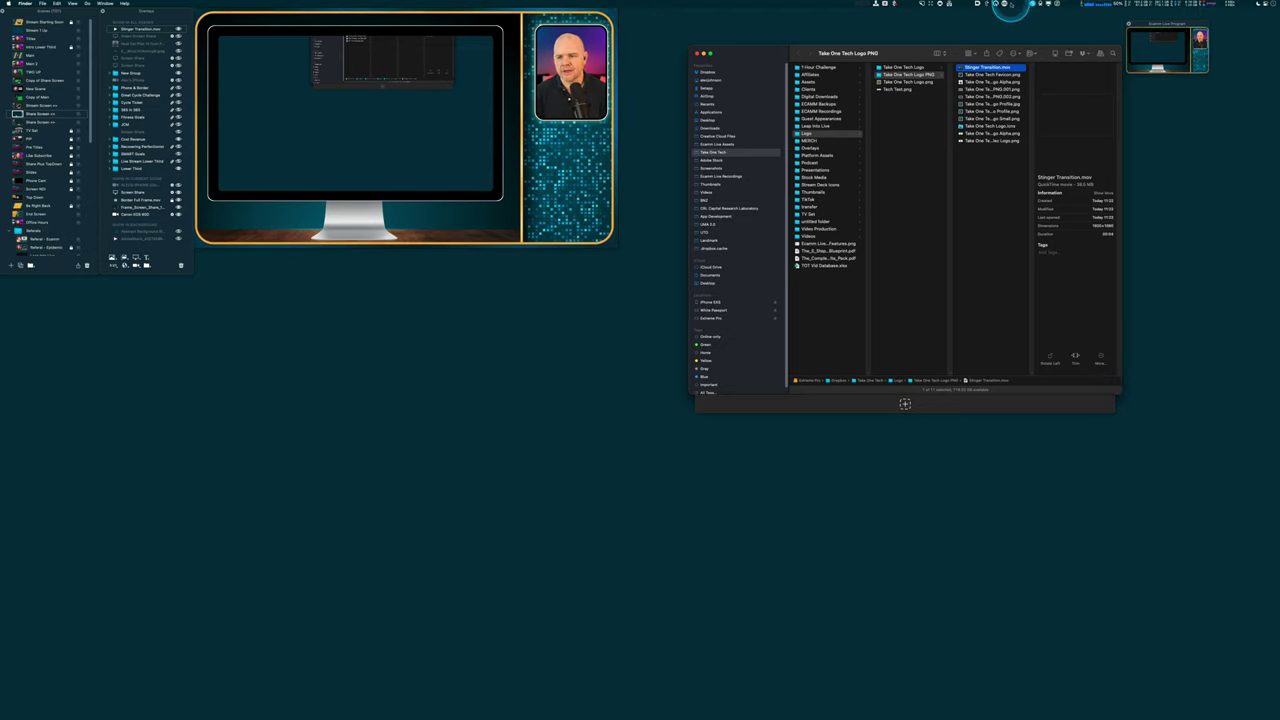
left_click(1005, 5)
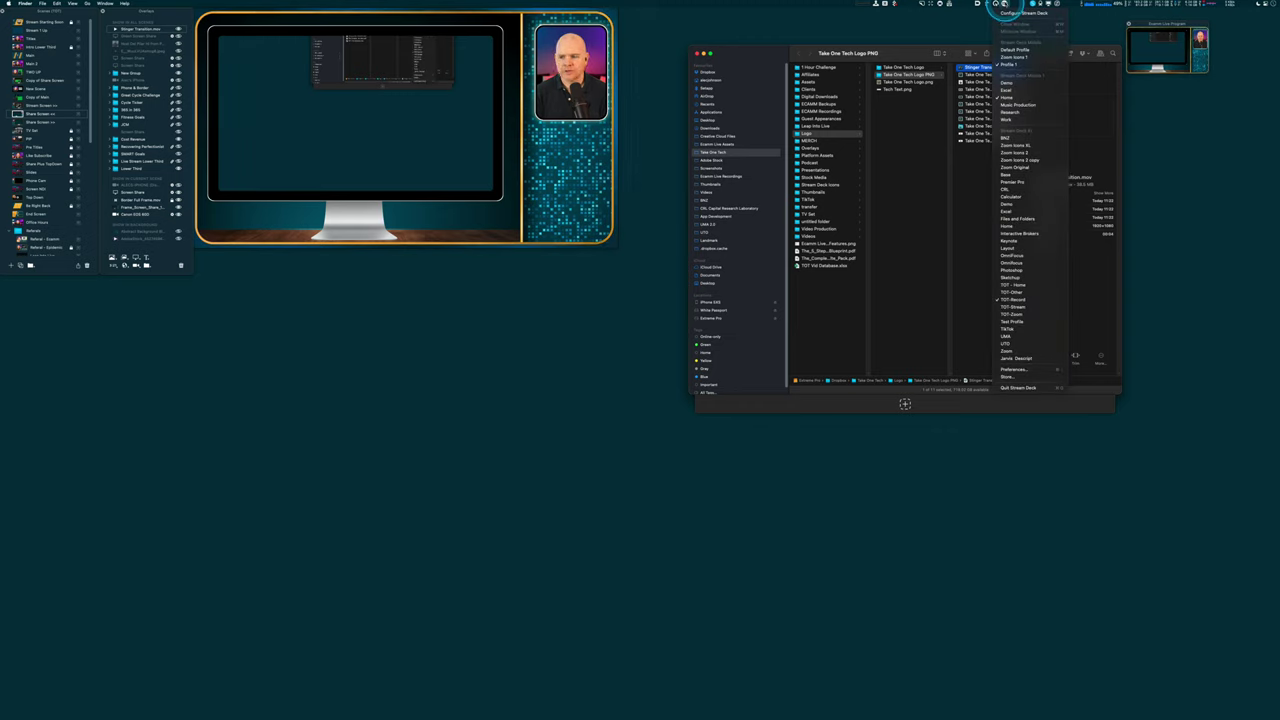
left_click(1020, 14)
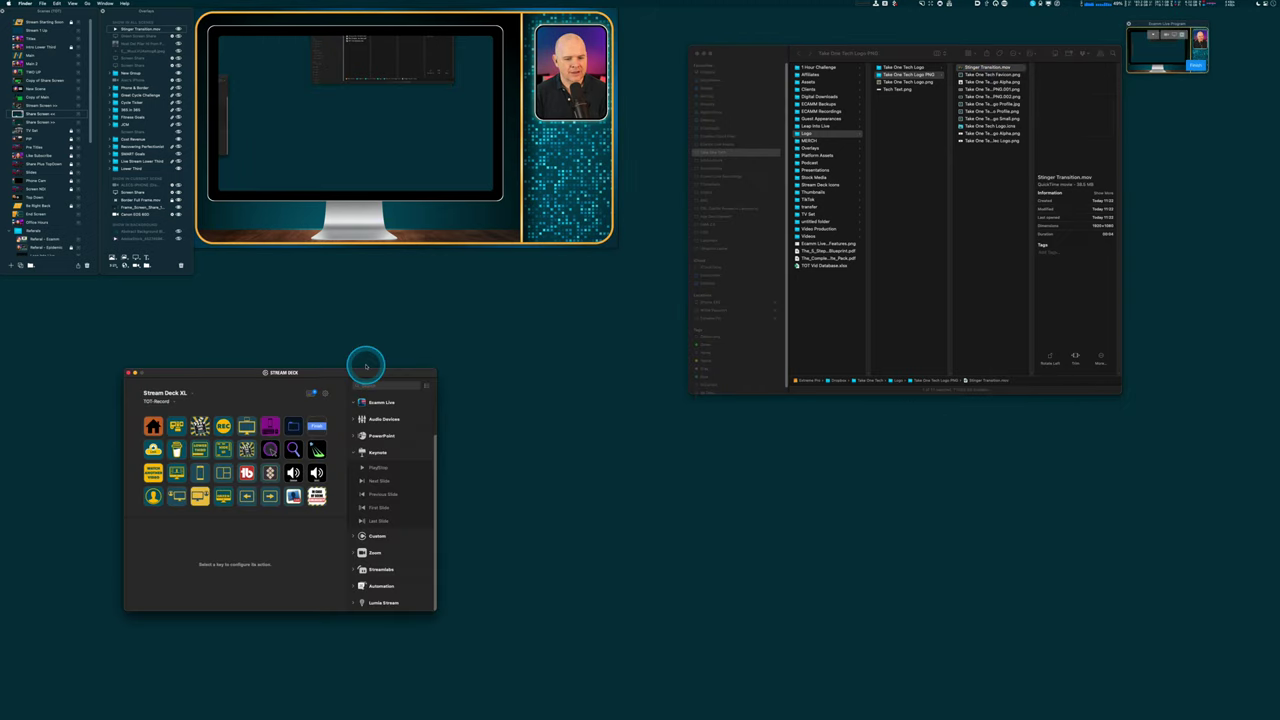
left_click_drag(355, 370, 411, 364)
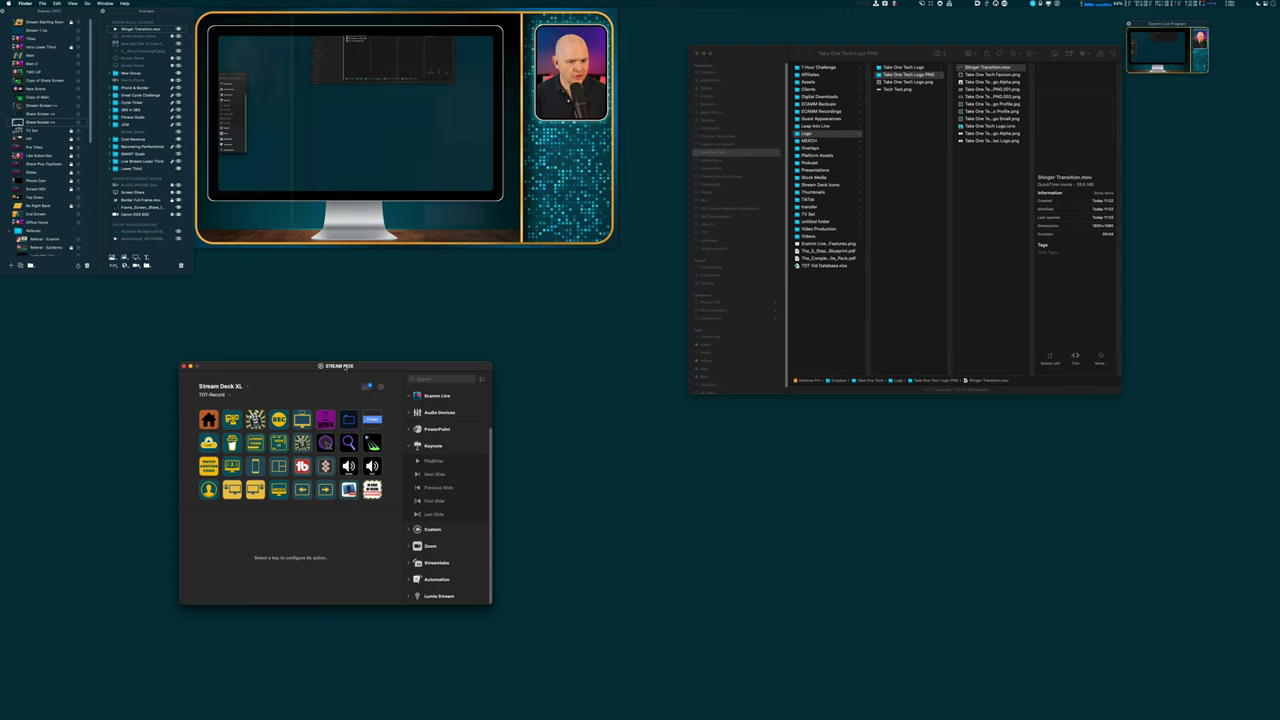
left_click(321, 366)
left_click_drag(322, 370, 214, 332)
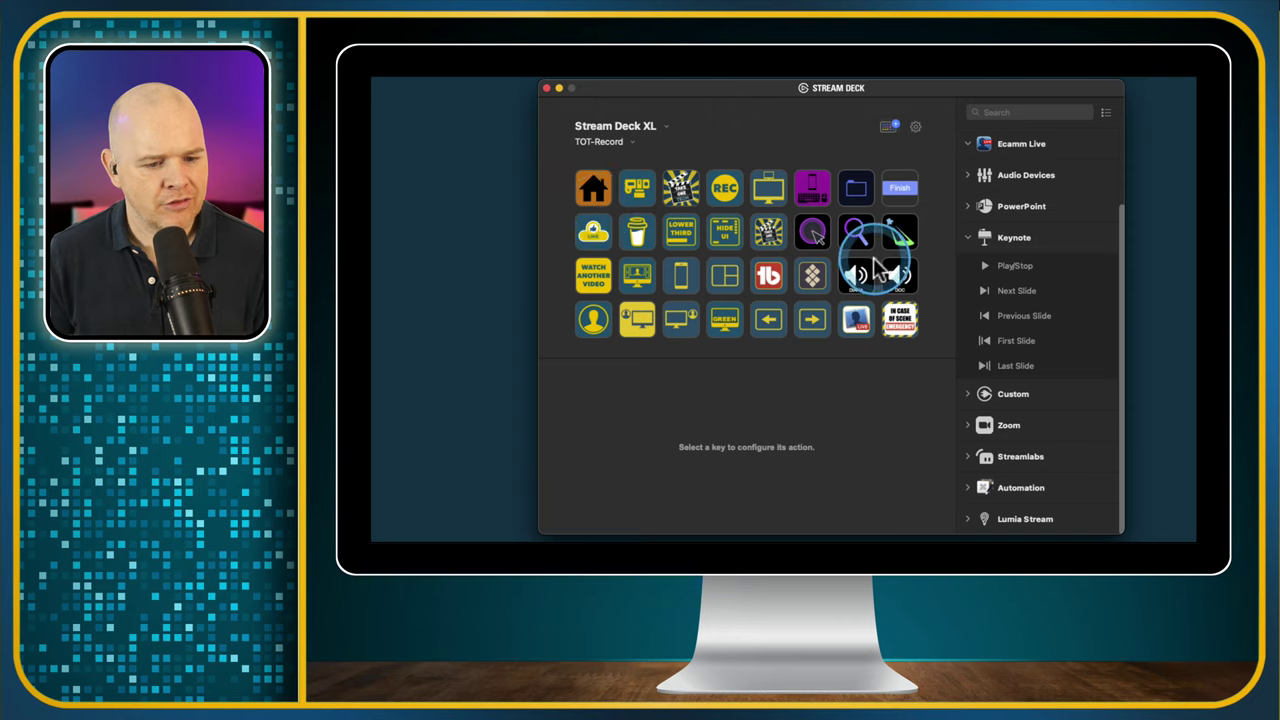
Delete the two speaker-icon keys in the third row of the TOT-Record profile.
left_click(857, 285)
left_click_drag(855, 283, 900, 283)
key("Delete")
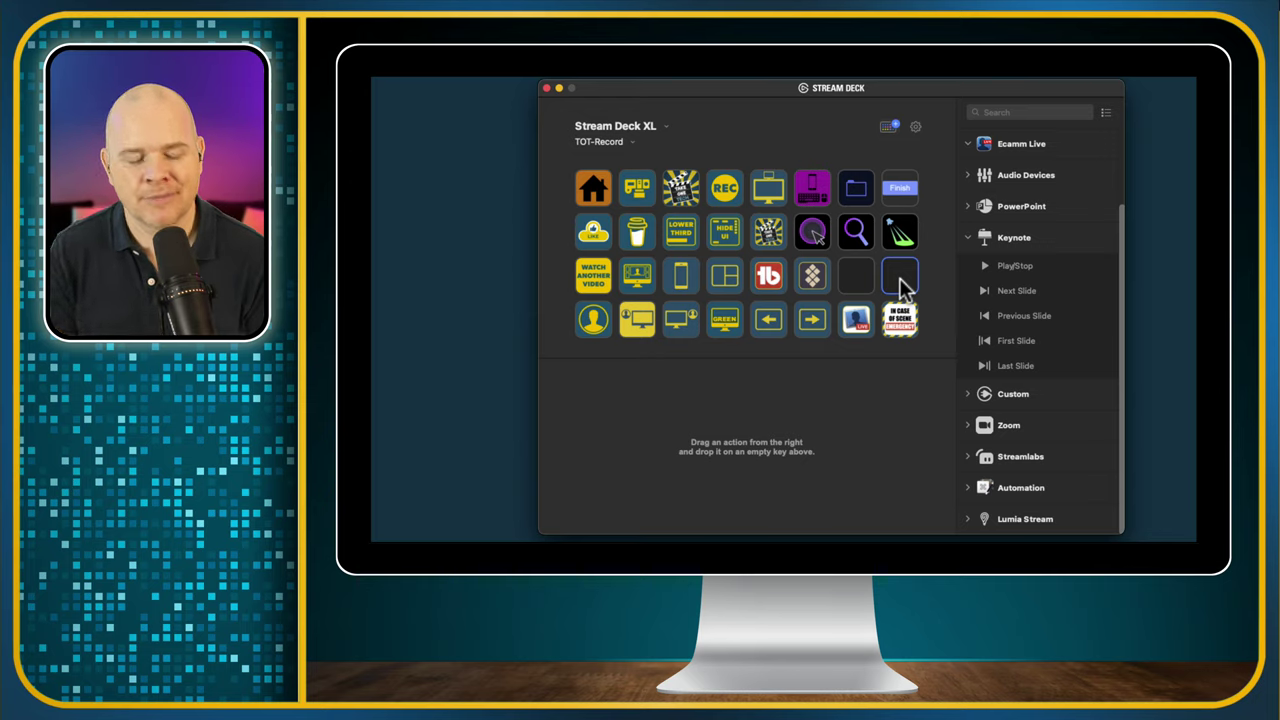
Create a multi action on the last key of the third row and open its action list.
left_click(899, 278)
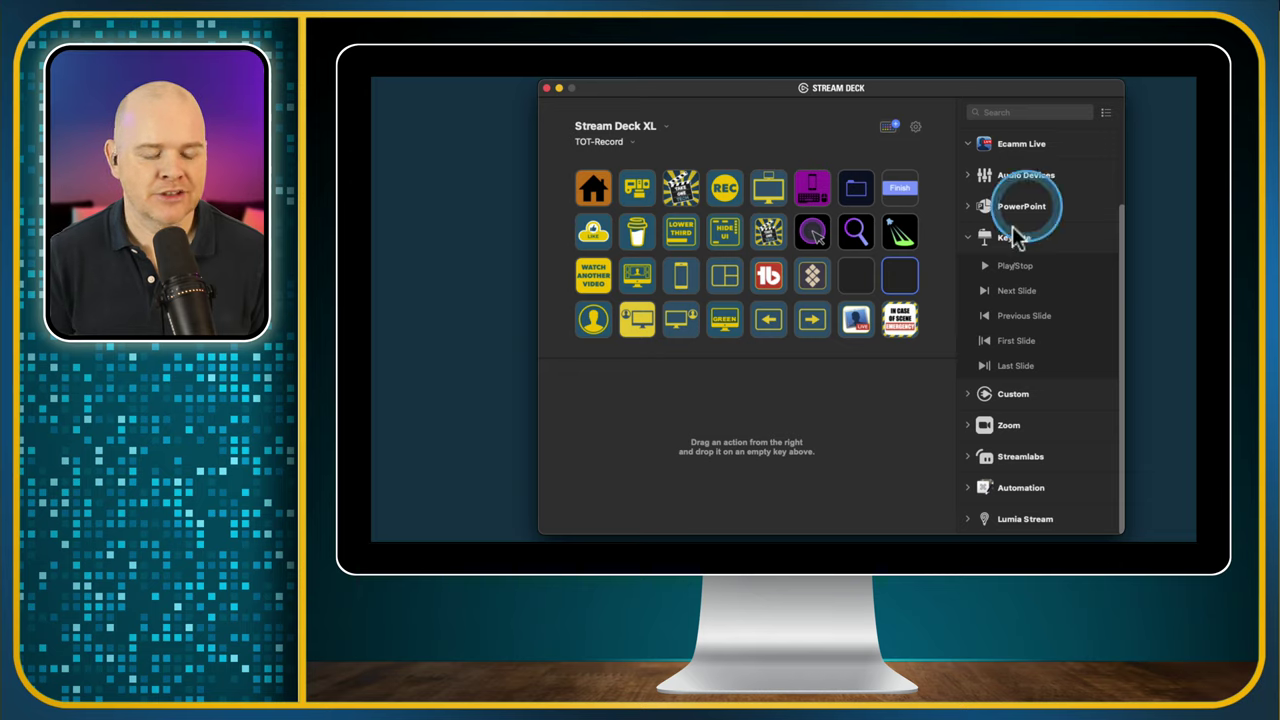
right_click(899, 285)
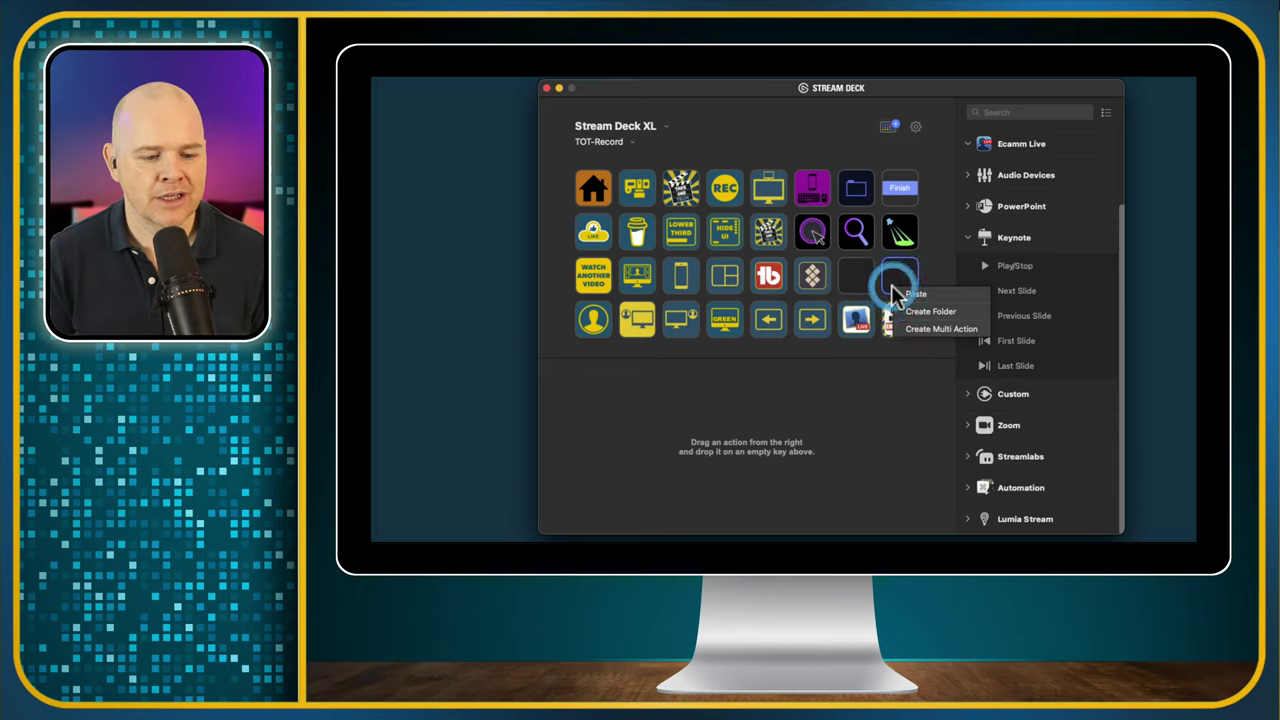
left_click(922, 333)
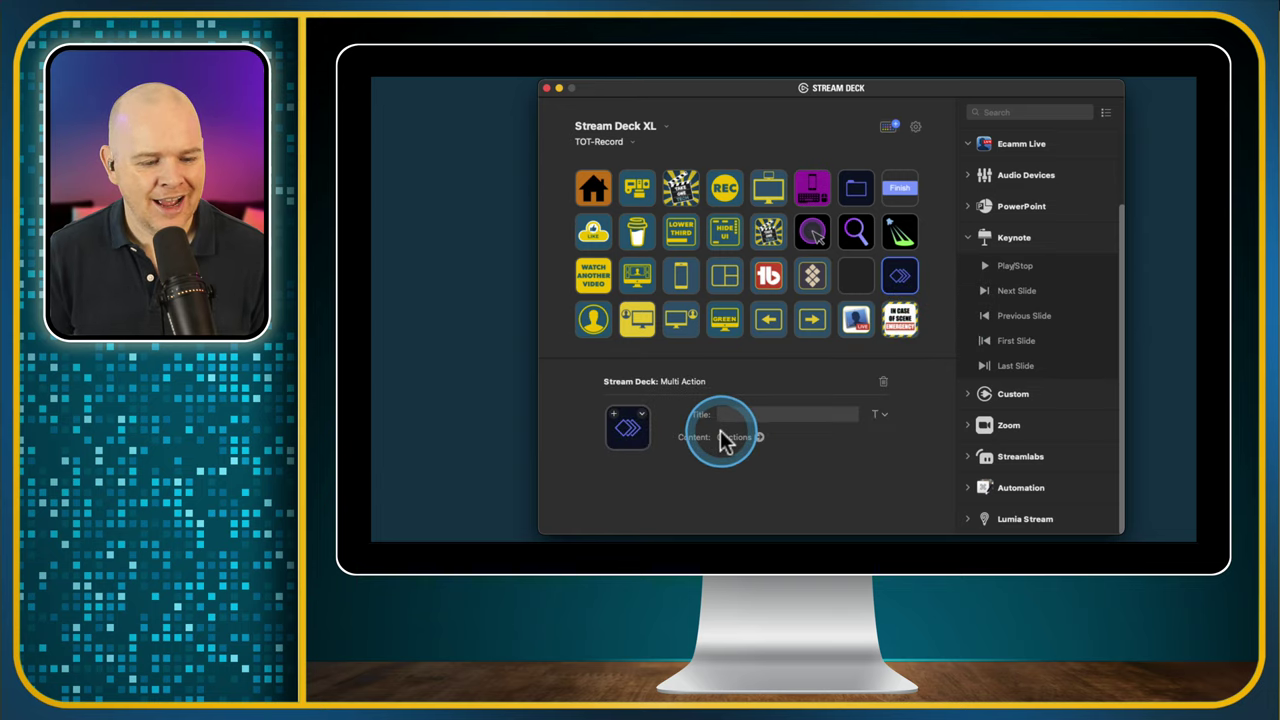
left_click(757, 438)
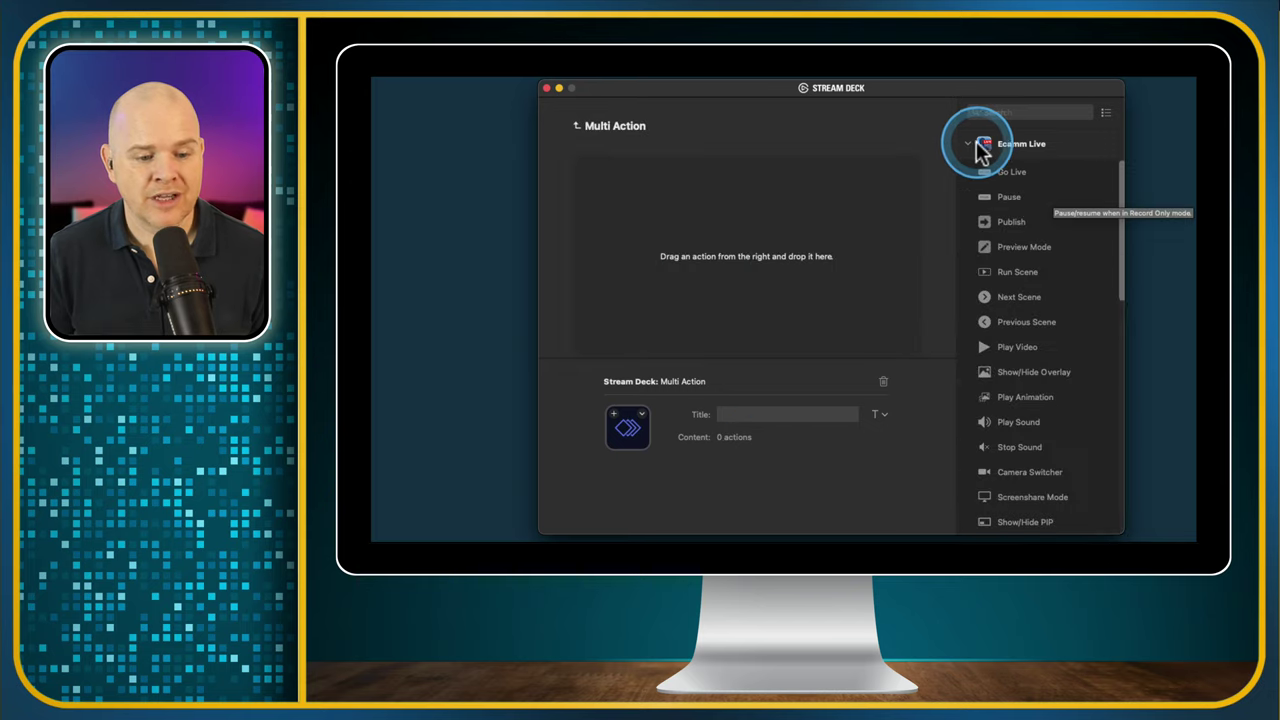
Add an Ecamm Live Play Animation action for the Stinger Transition.mov overlay to the multi action.
left_click_drag(1120, 179, 1122, 196)
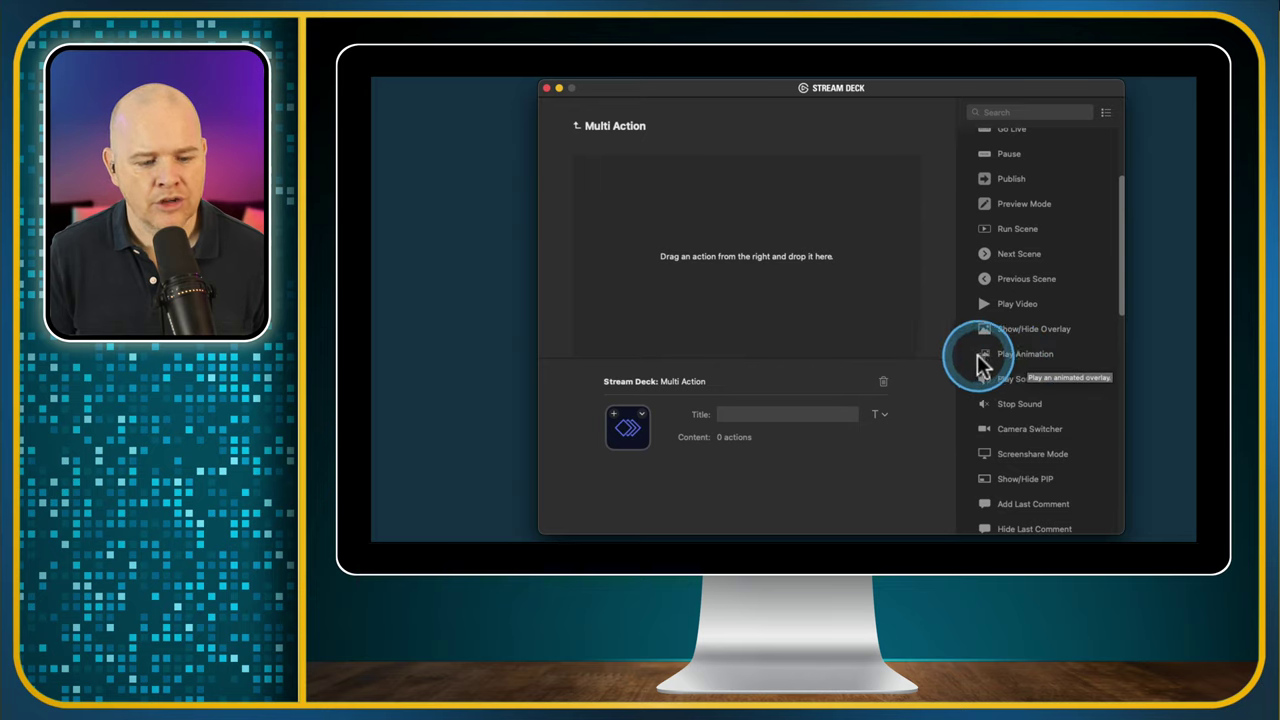
left_click_drag(985, 356, 737, 251)
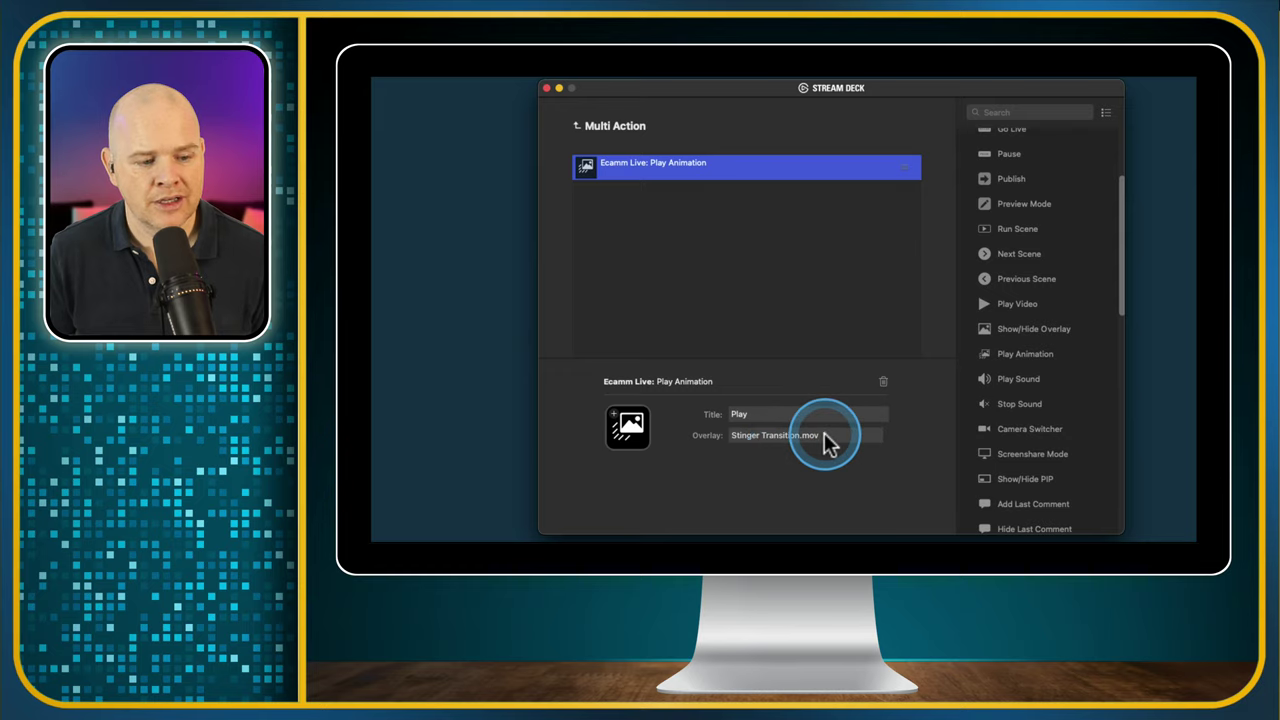
left_click(776, 262)
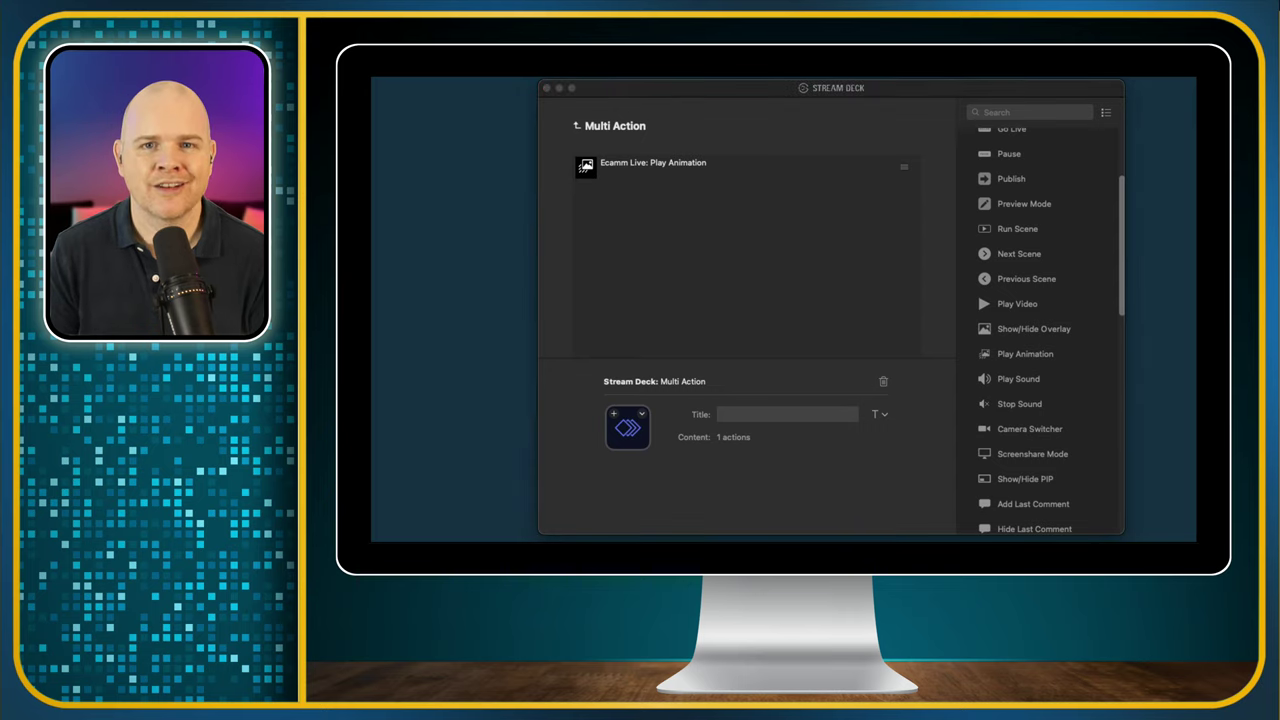
left_click(824, 278)
Add a Stream Deck Delay of 2000 ms after the Play Animation action.
scroll(1039, 249, "up", 5)
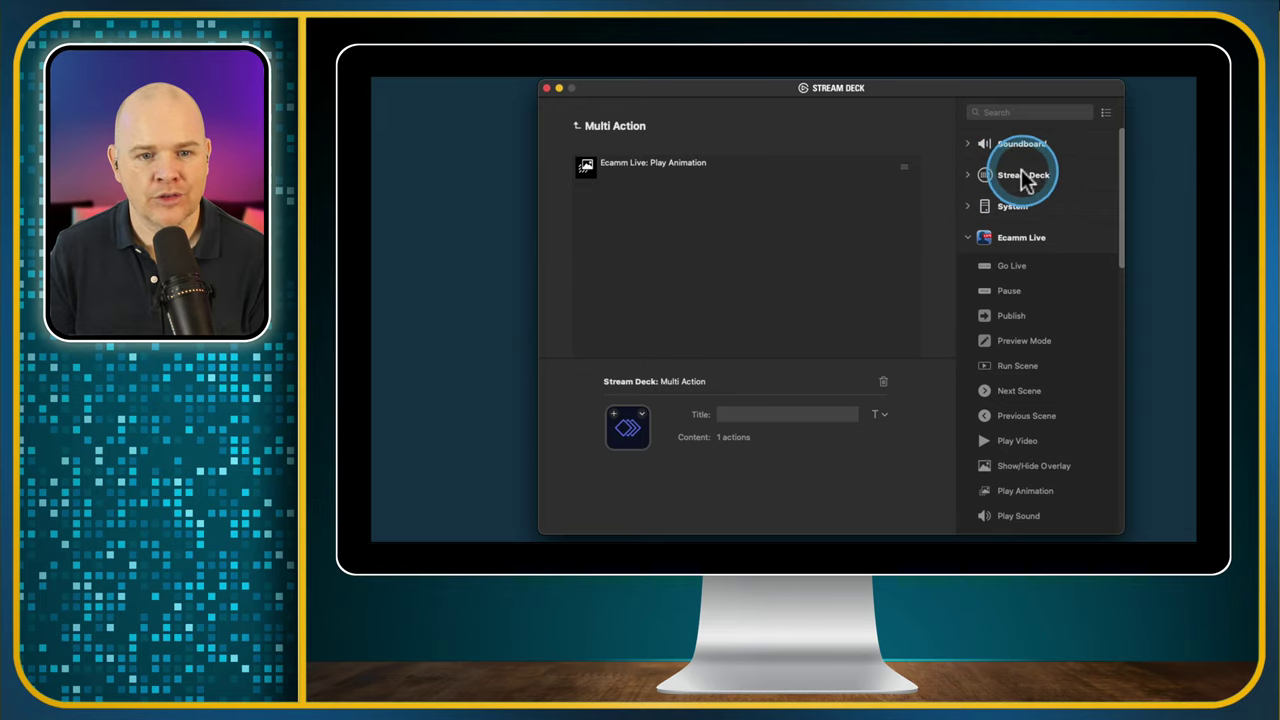
left_click(968, 175)
left_click_drag(1006, 232, 745, 205)
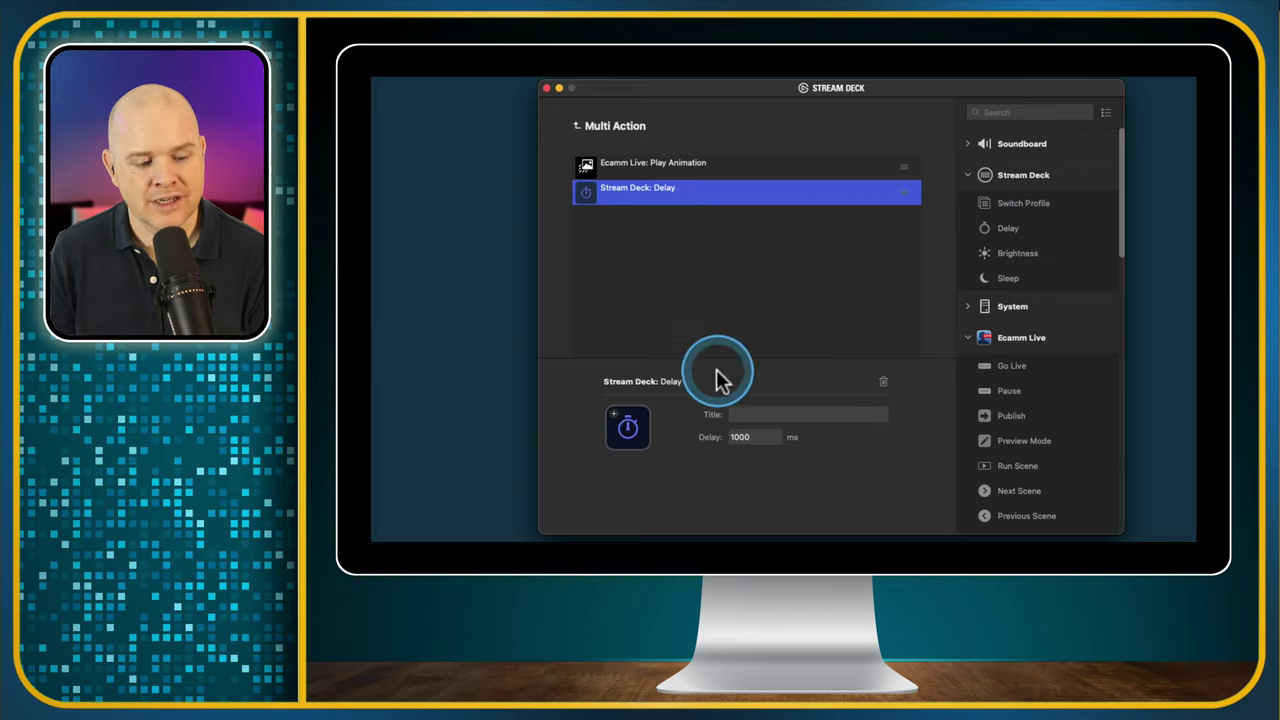
left_click(737, 439)
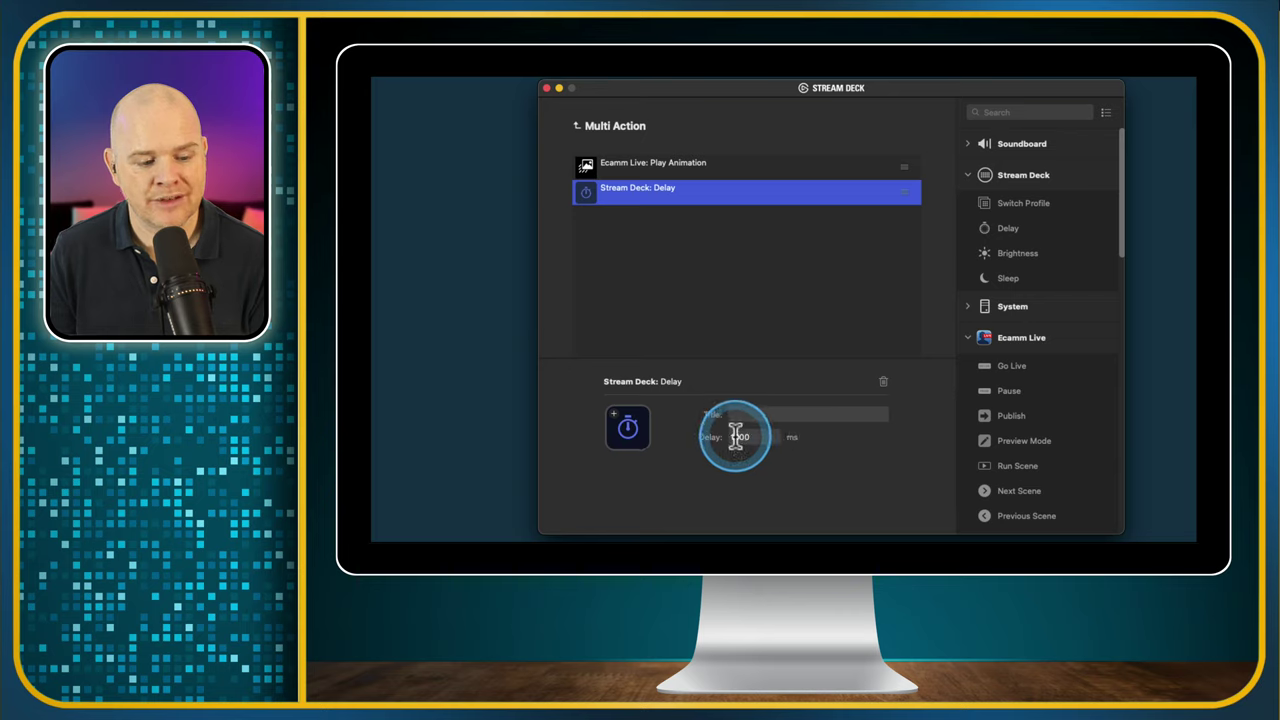
key("BackSpace")
type("5")
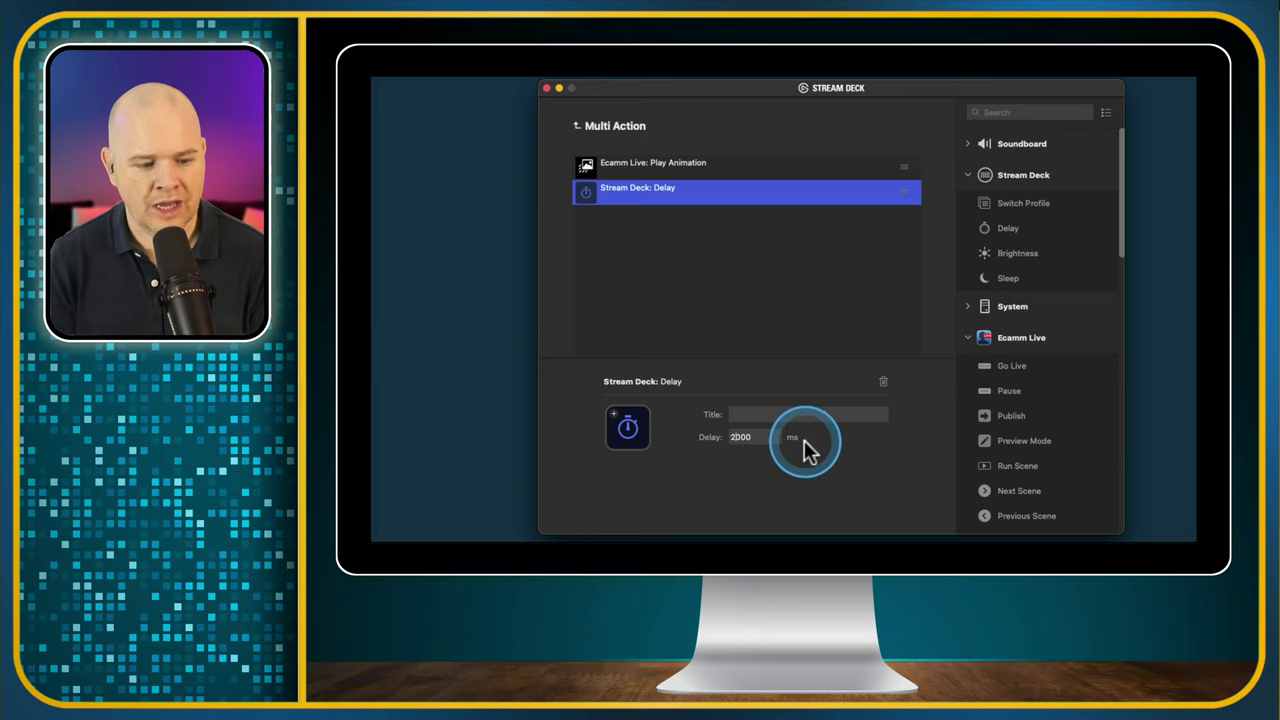
left_click(700, 258)
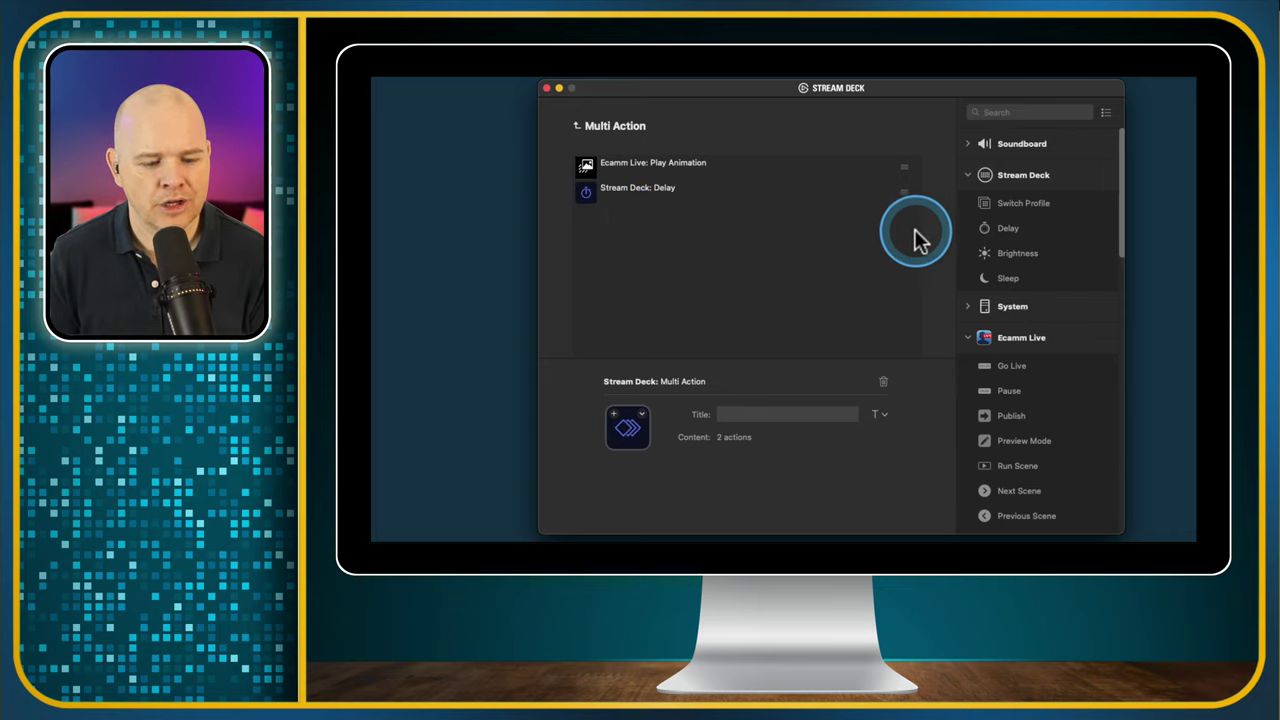
Add an Ecamm Live Run Scene action after the delay and set its scene to Main.
scroll(1117, 215, "down", 4)
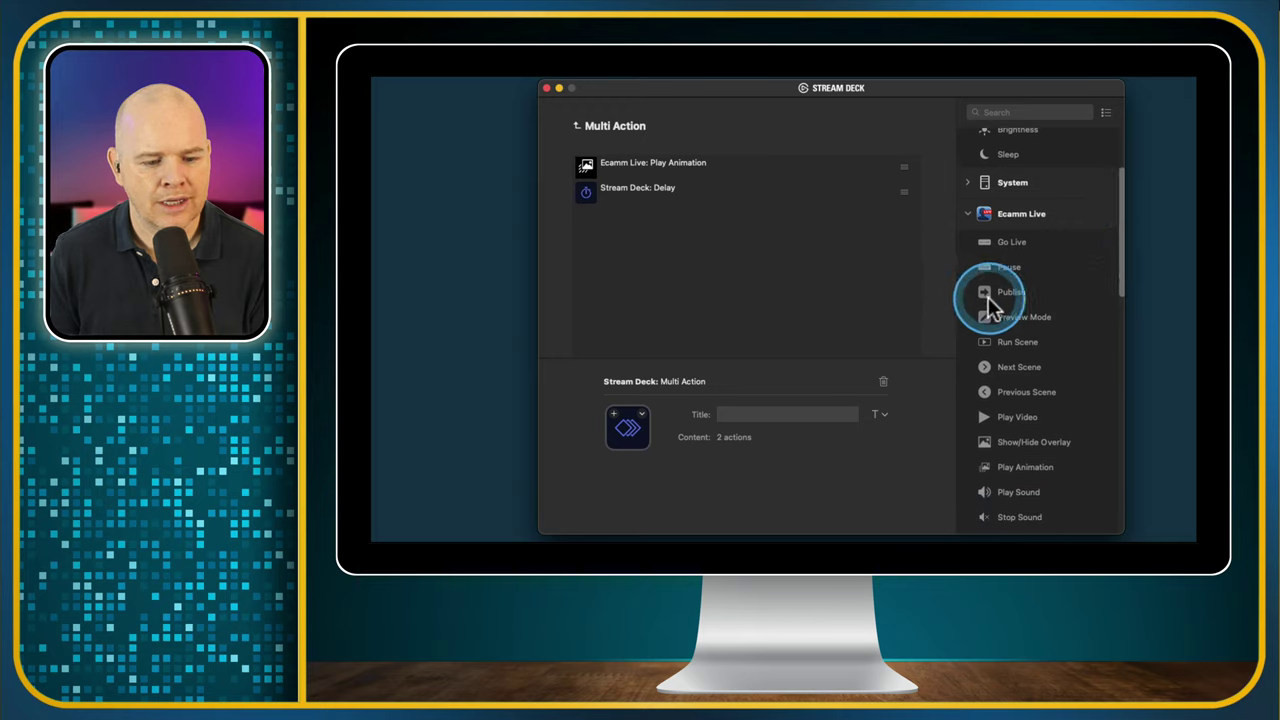
left_click_drag(986, 345, 713, 263)
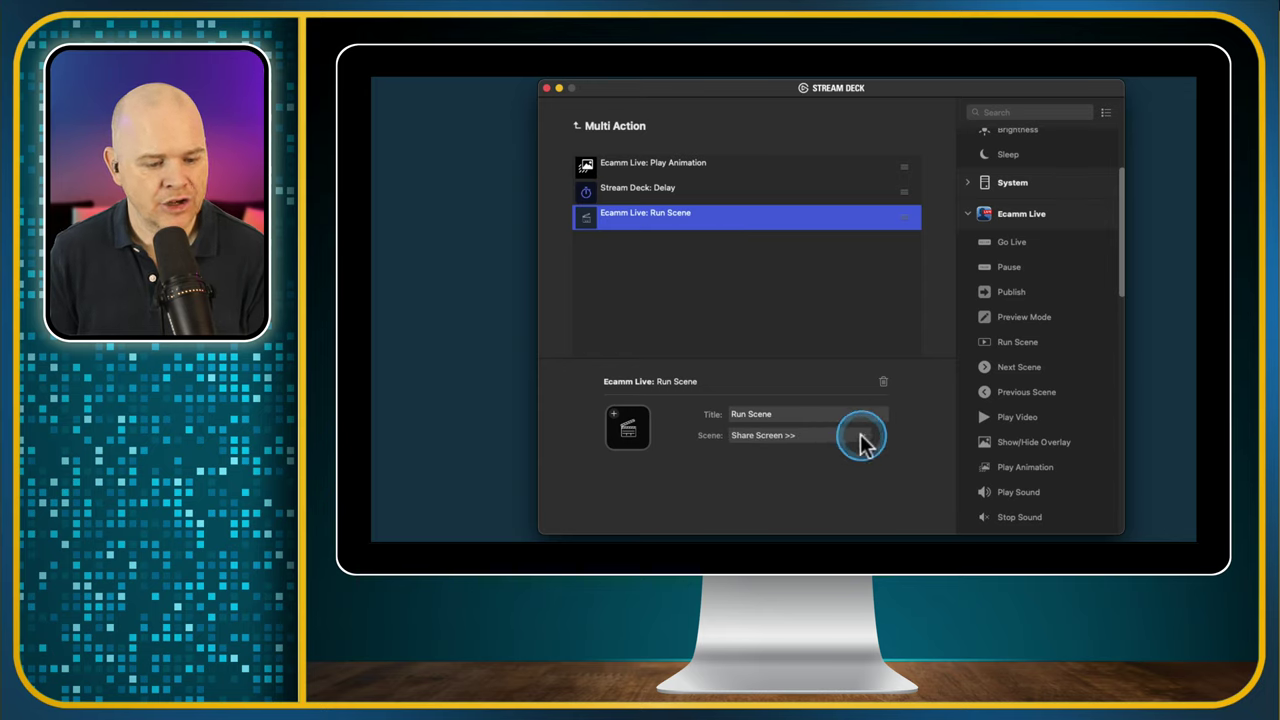
left_click(860, 434)
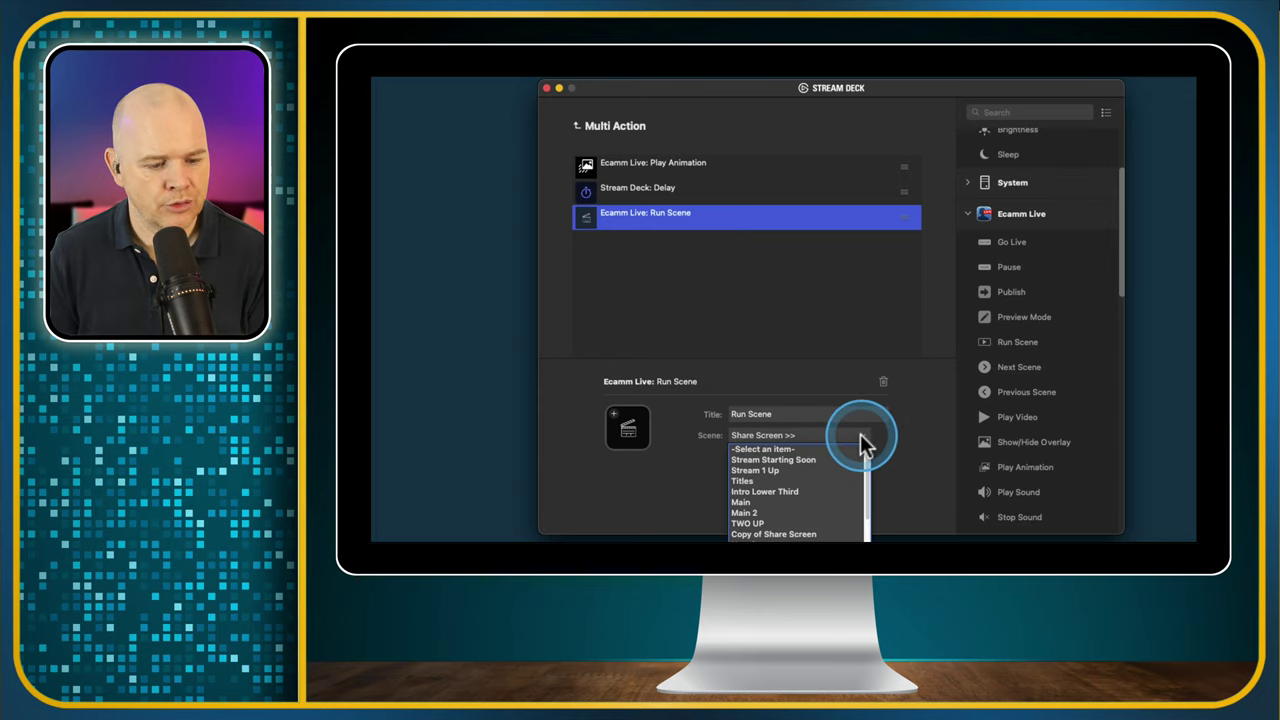
left_click(803, 503)
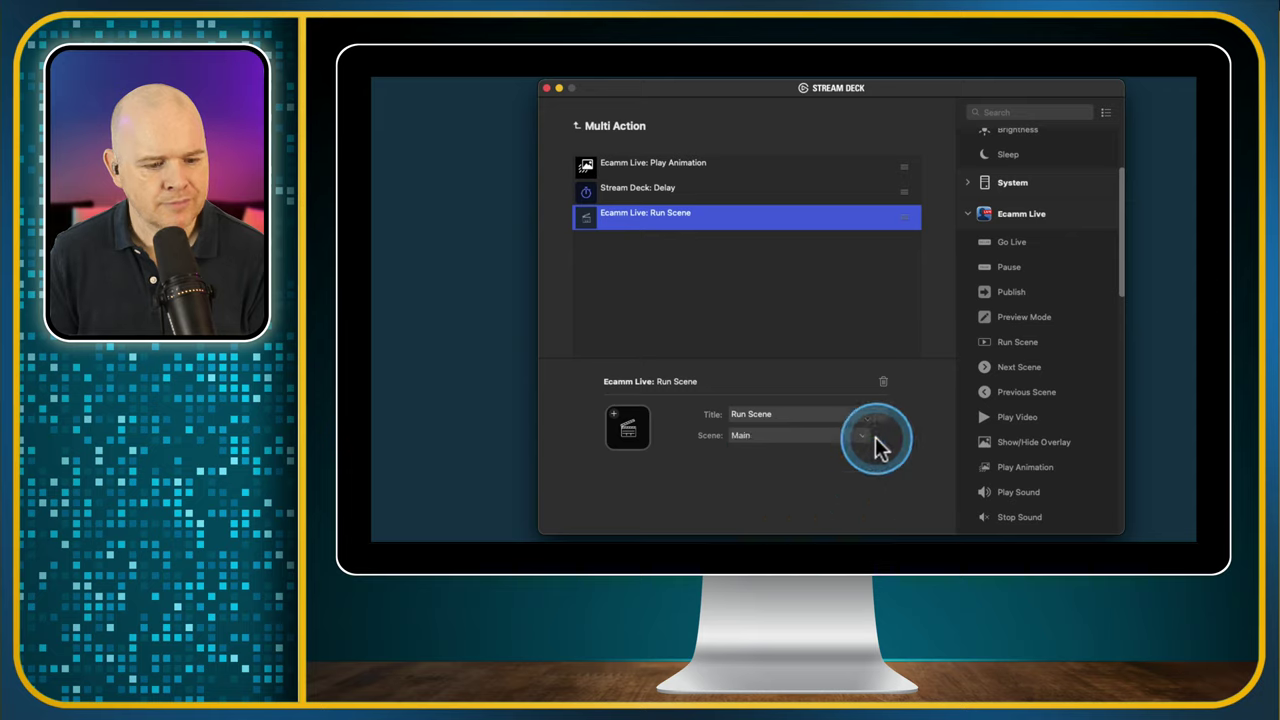
left_click(740, 322)
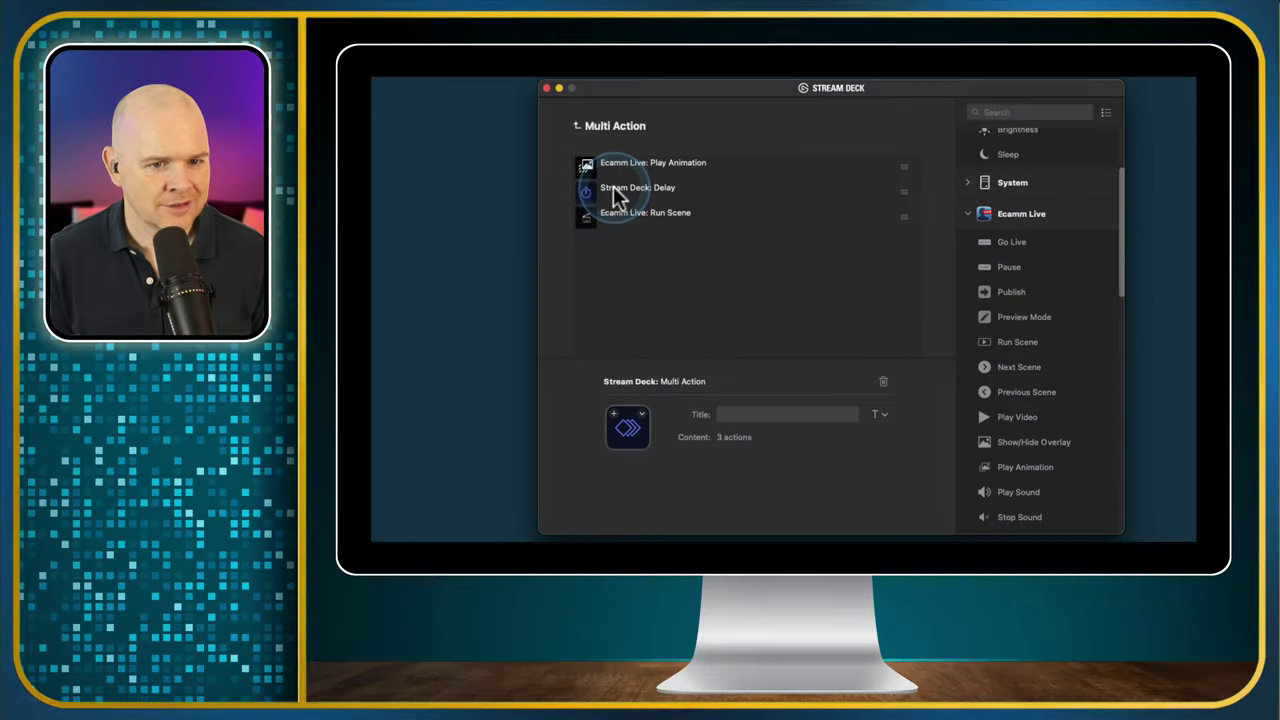
Set the multi action's delay to 1700 ms.
left_click(590, 190)
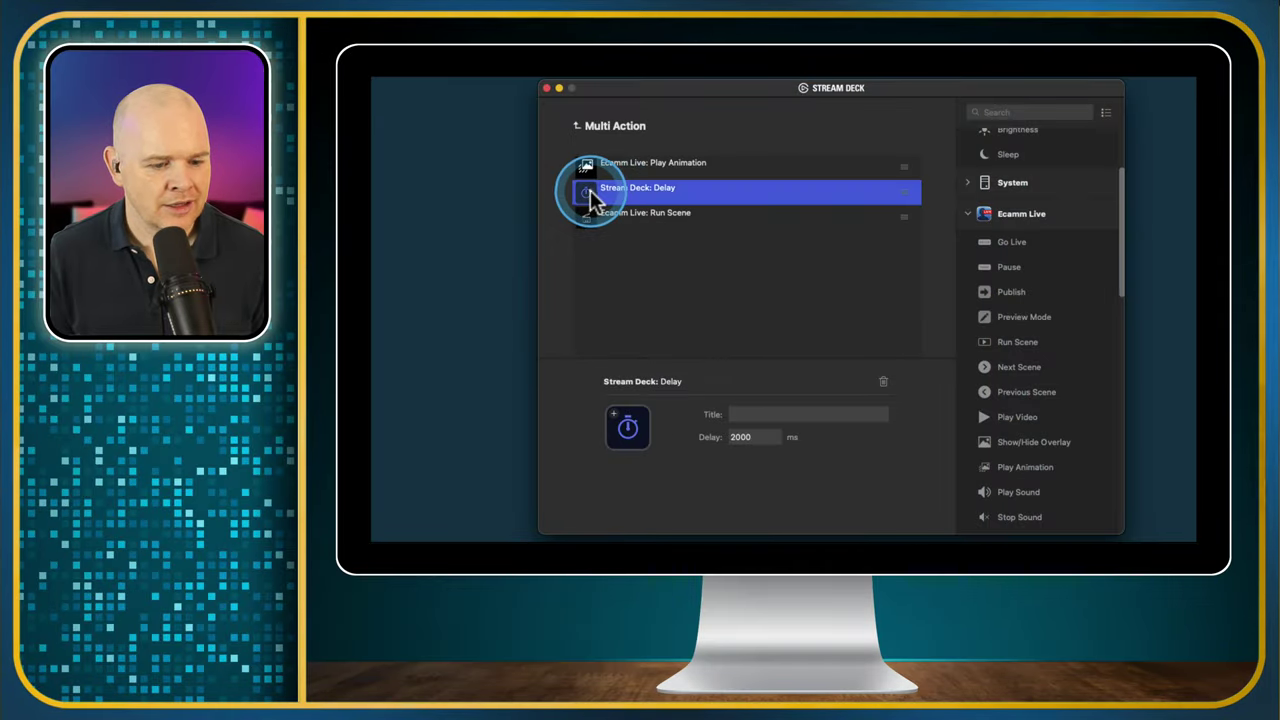
double_click(729, 437)
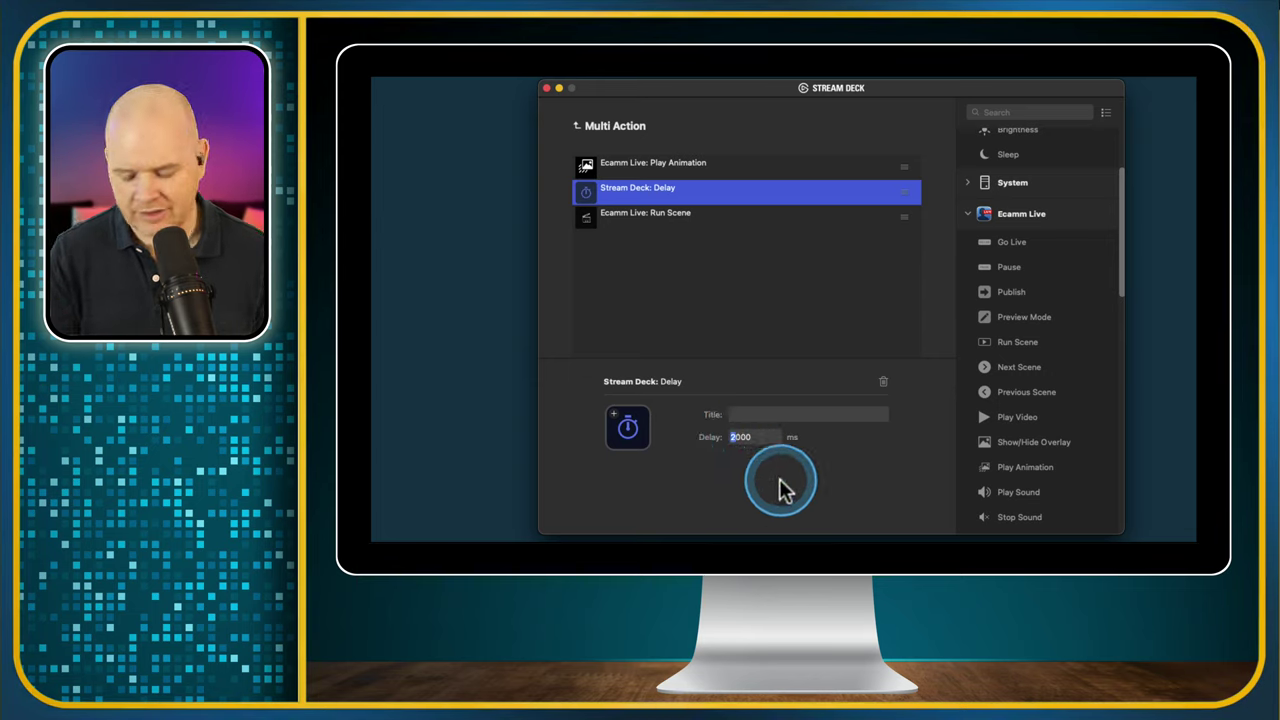
key("BackSpace")
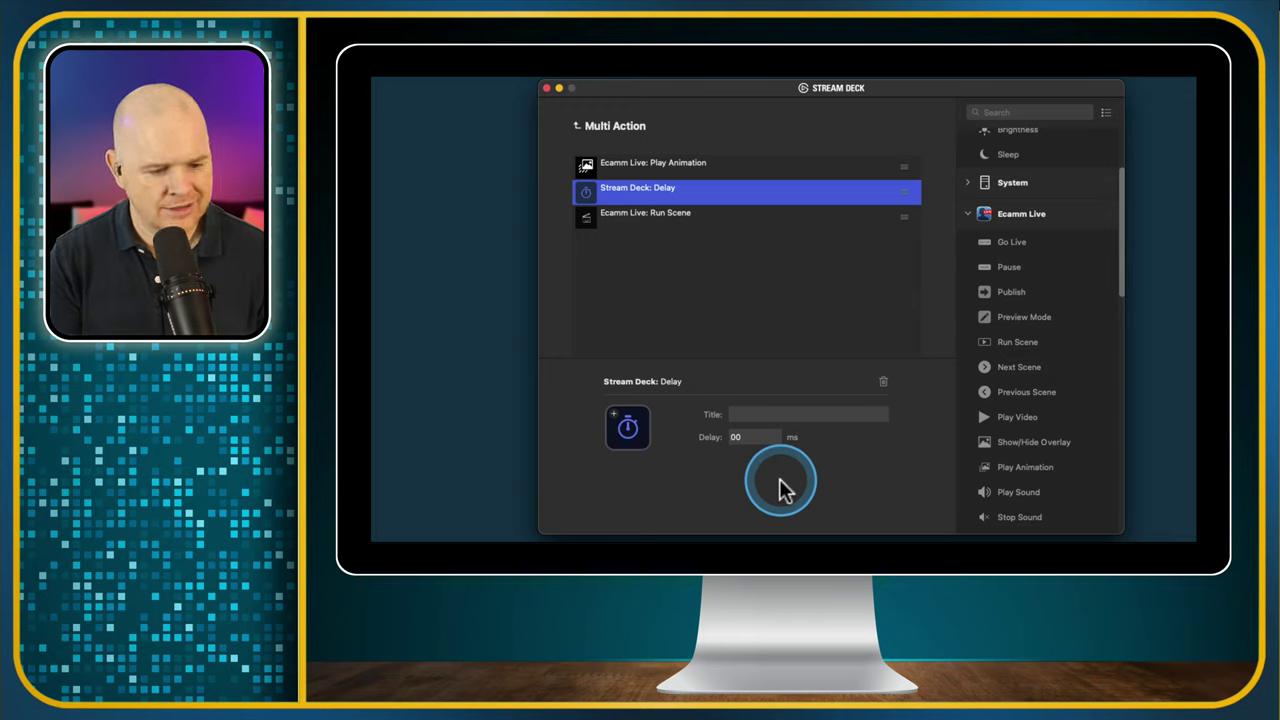
type("17")
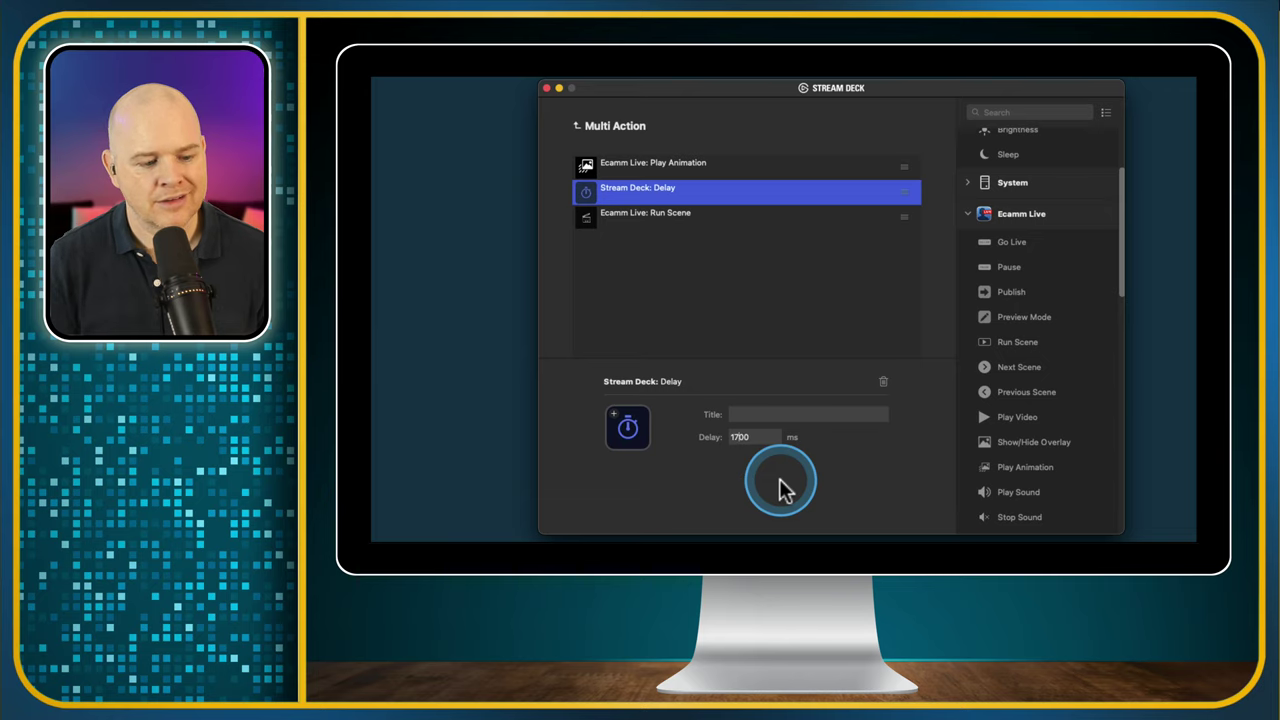
left_click(789, 316)
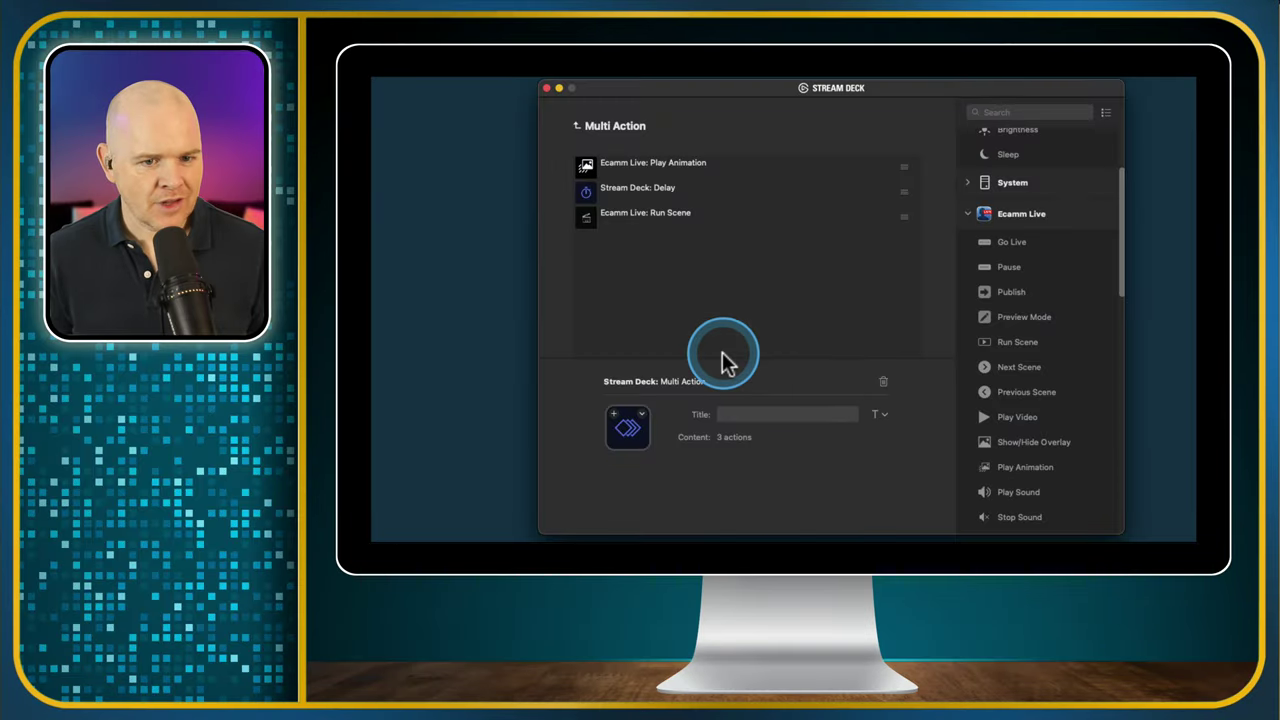
Set the multi action's delay to 1200 ms and return to the key grid.
left_click(656, 193)
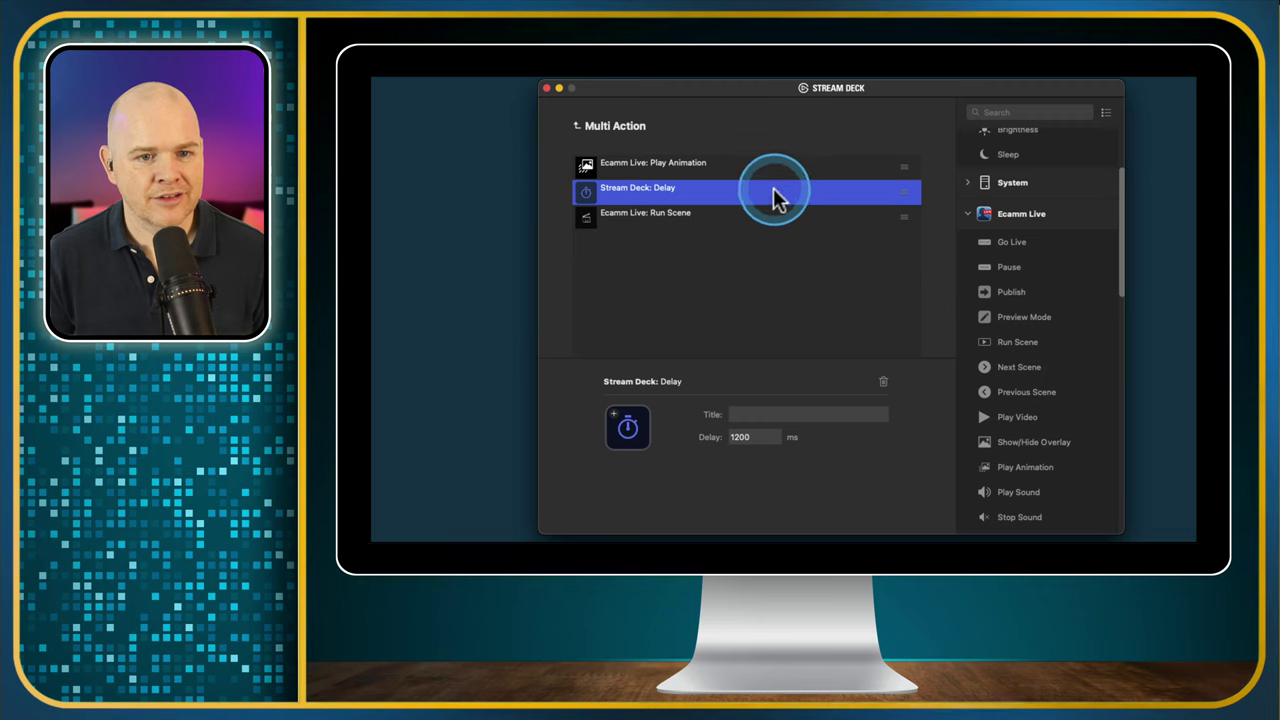
left_click(577, 126)
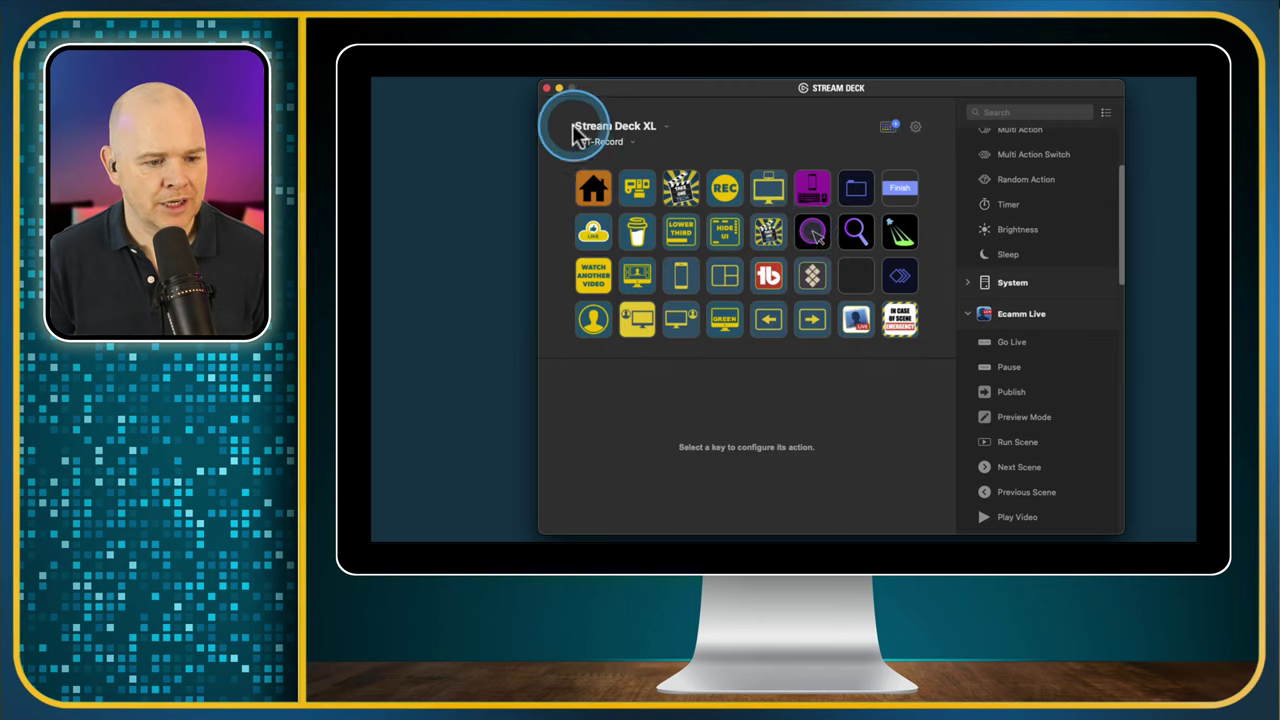
Title the new multi action key Main and enlarge its title text.
left_click(899, 276)
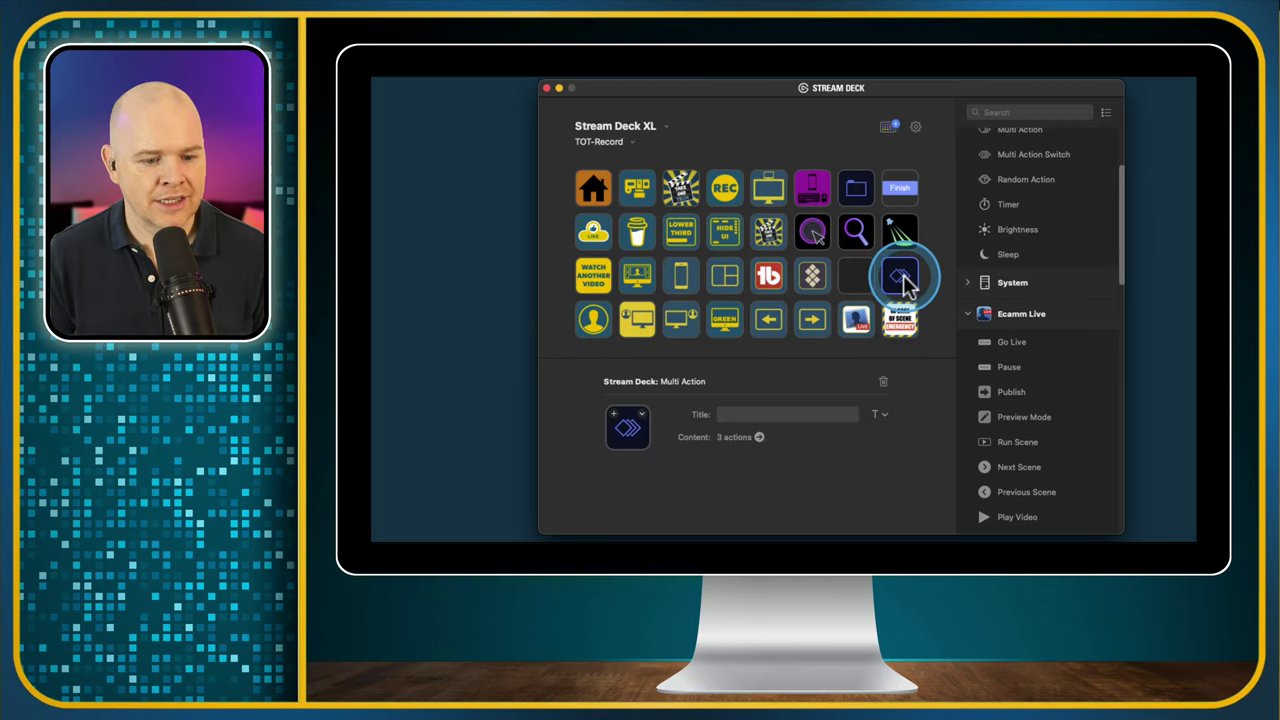
left_click(760, 416)
type("Main")
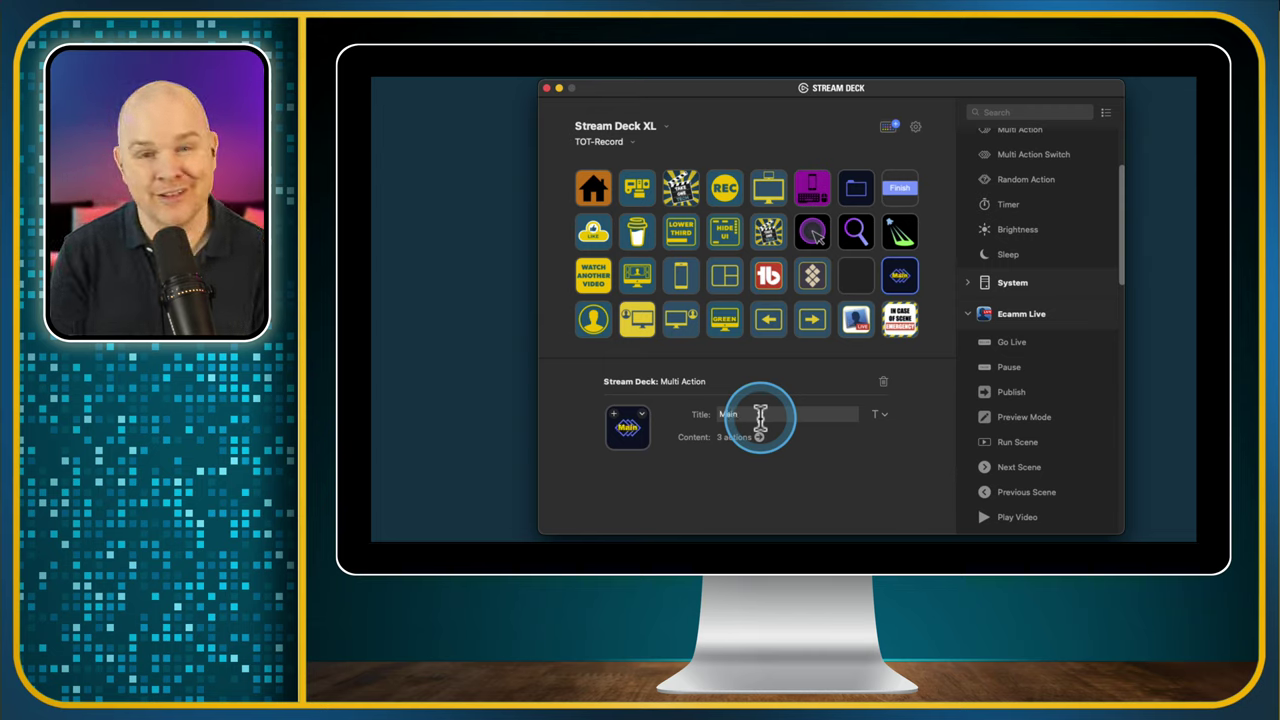
left_click(879, 415)
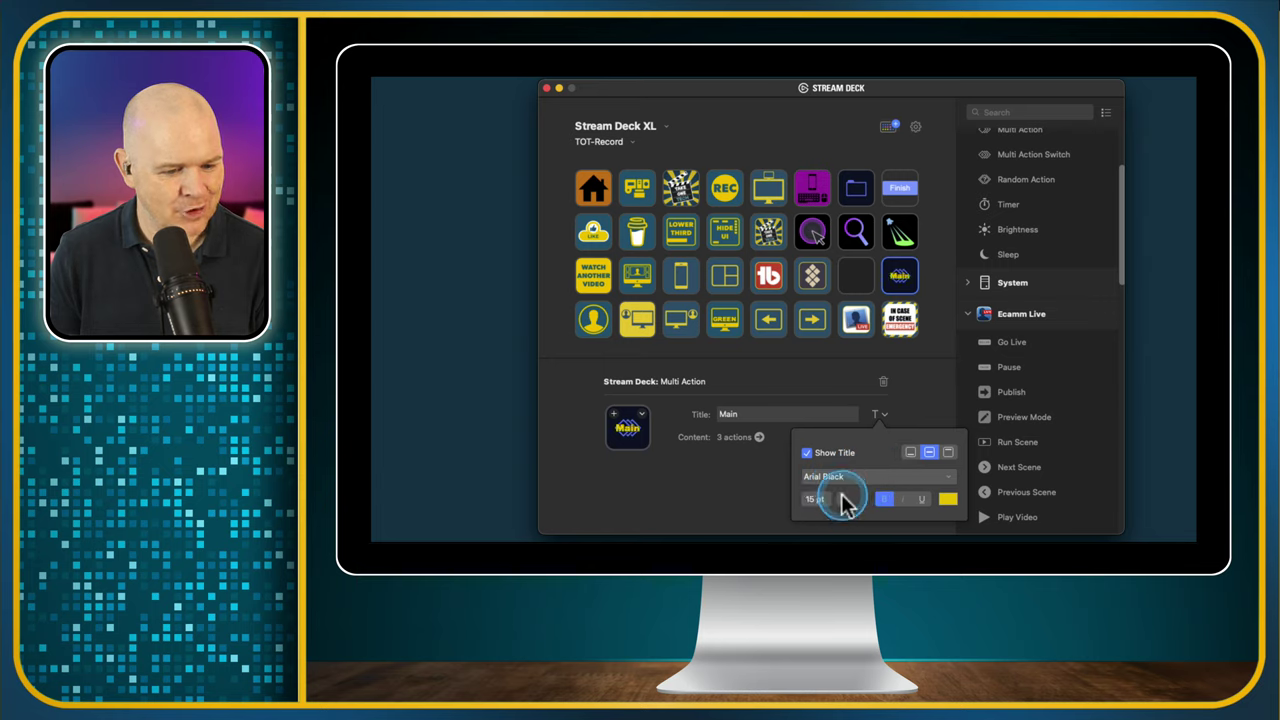
left_click(820, 383)
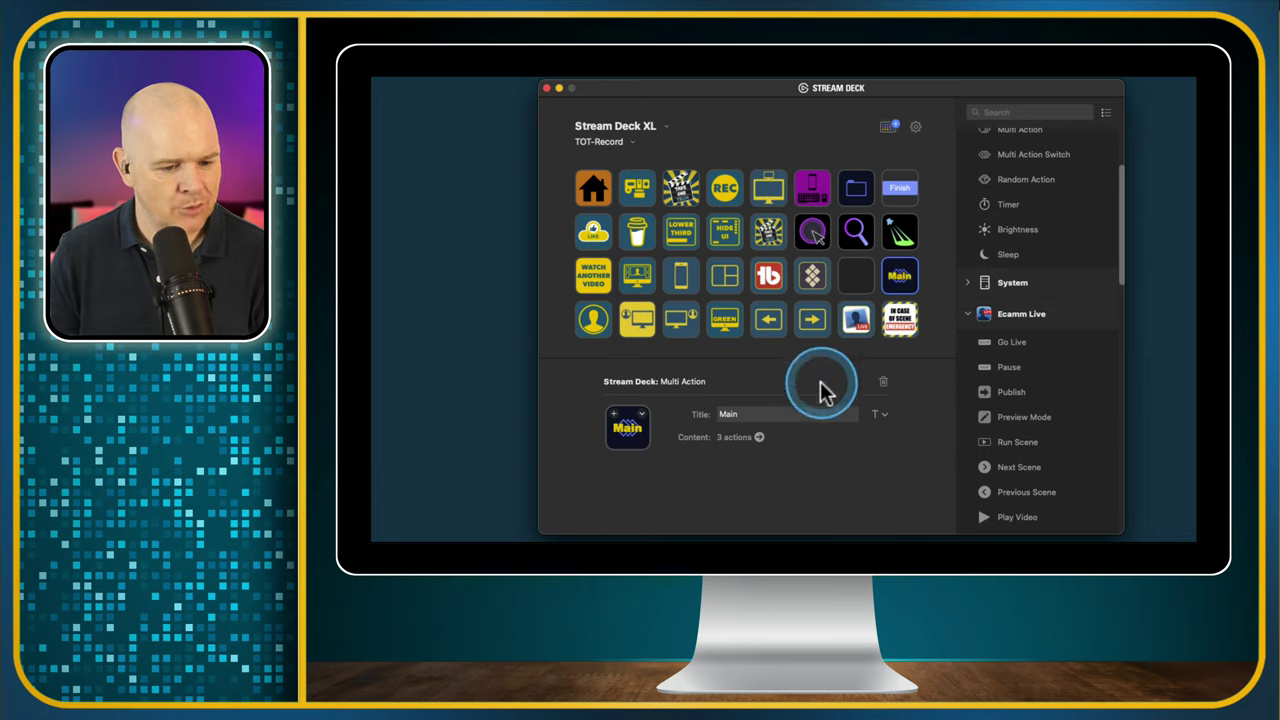
left_click(930, 280)
Copy the Main key and paste it onto the empty key beside it in the third row.
left_click(903, 278)
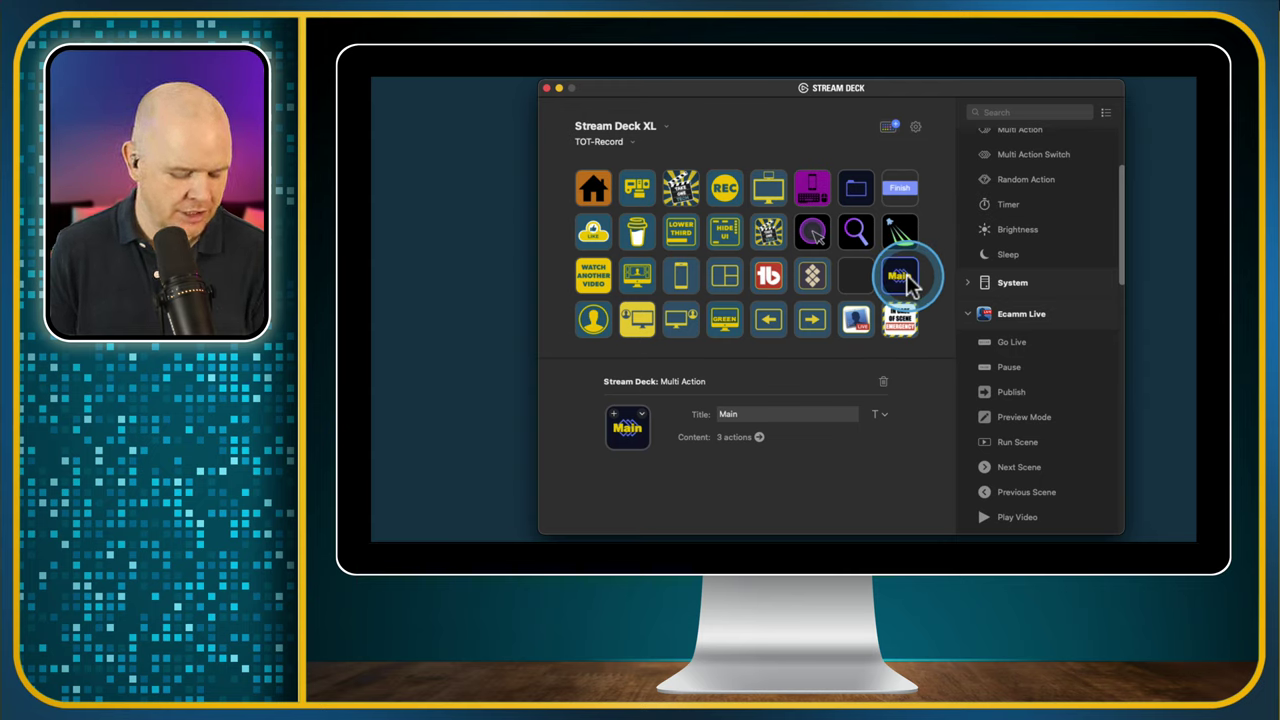
left_click(862, 279)
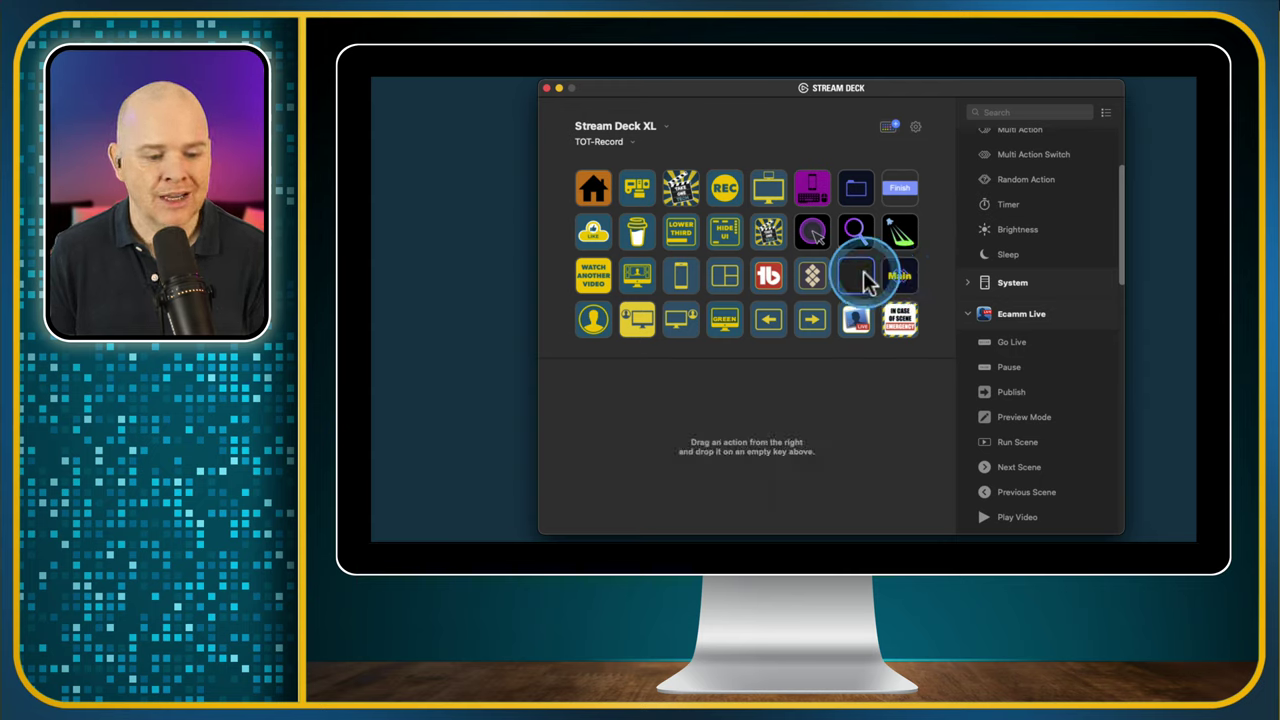
key("super+v")
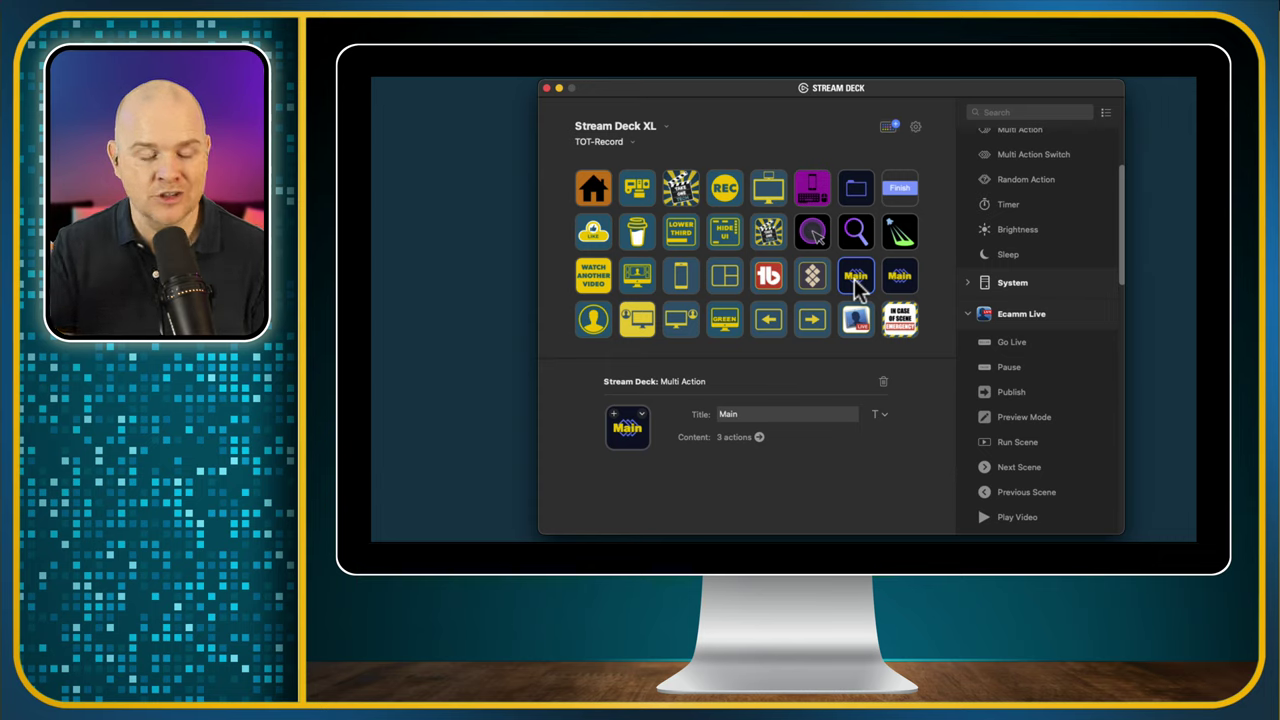
Change the title of the pasted multi action key to SCREEN.
left_click(857, 283)
left_click(777, 383)
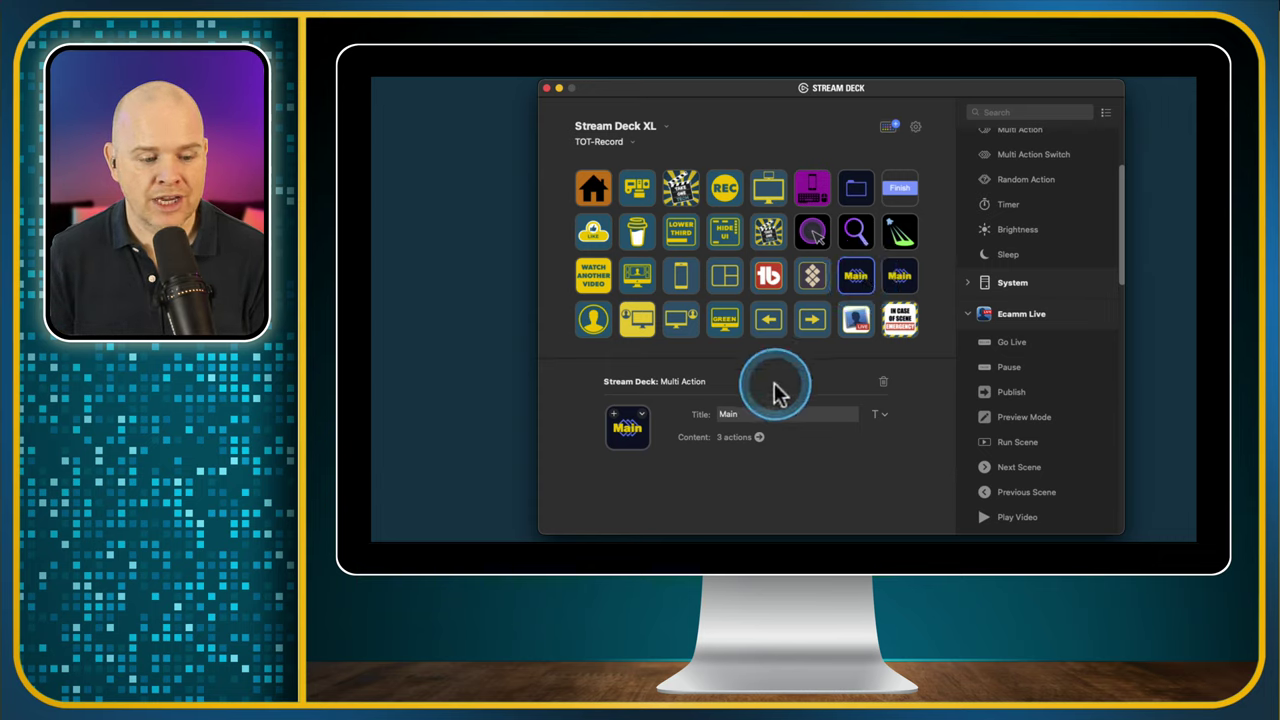
left_click_drag(760, 413, 690, 408)
type("S")
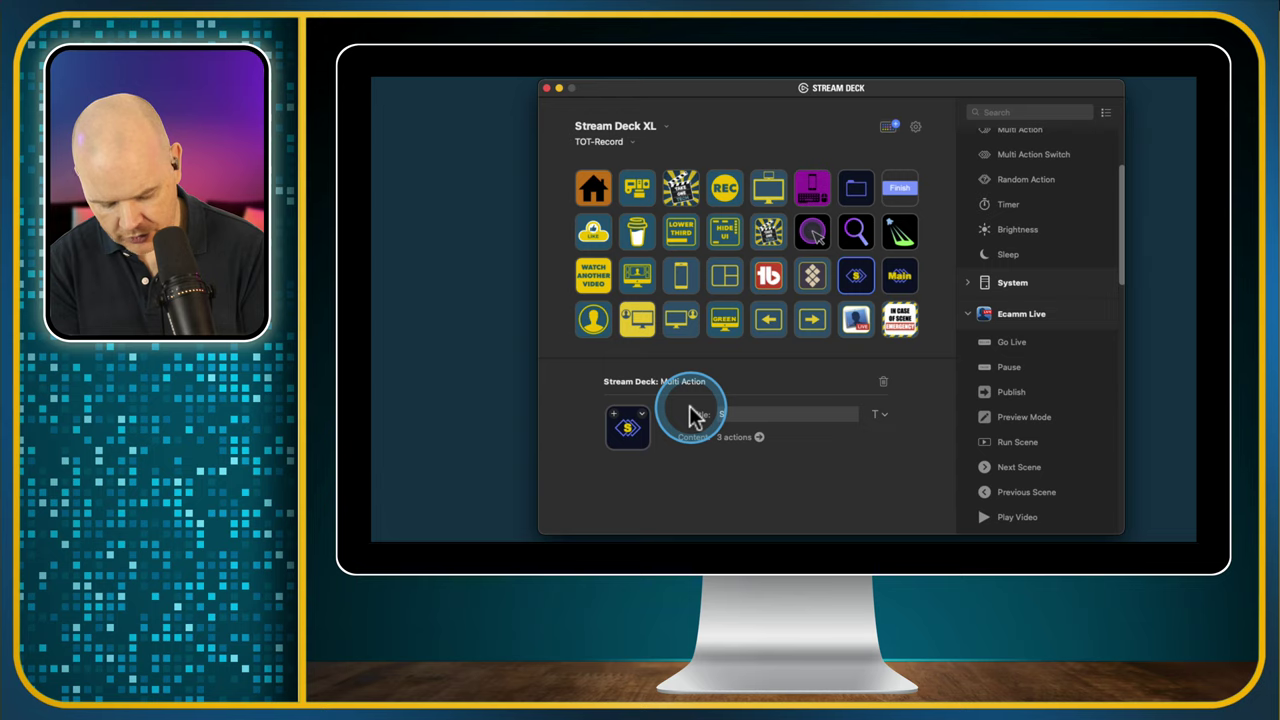
type("CREEN")
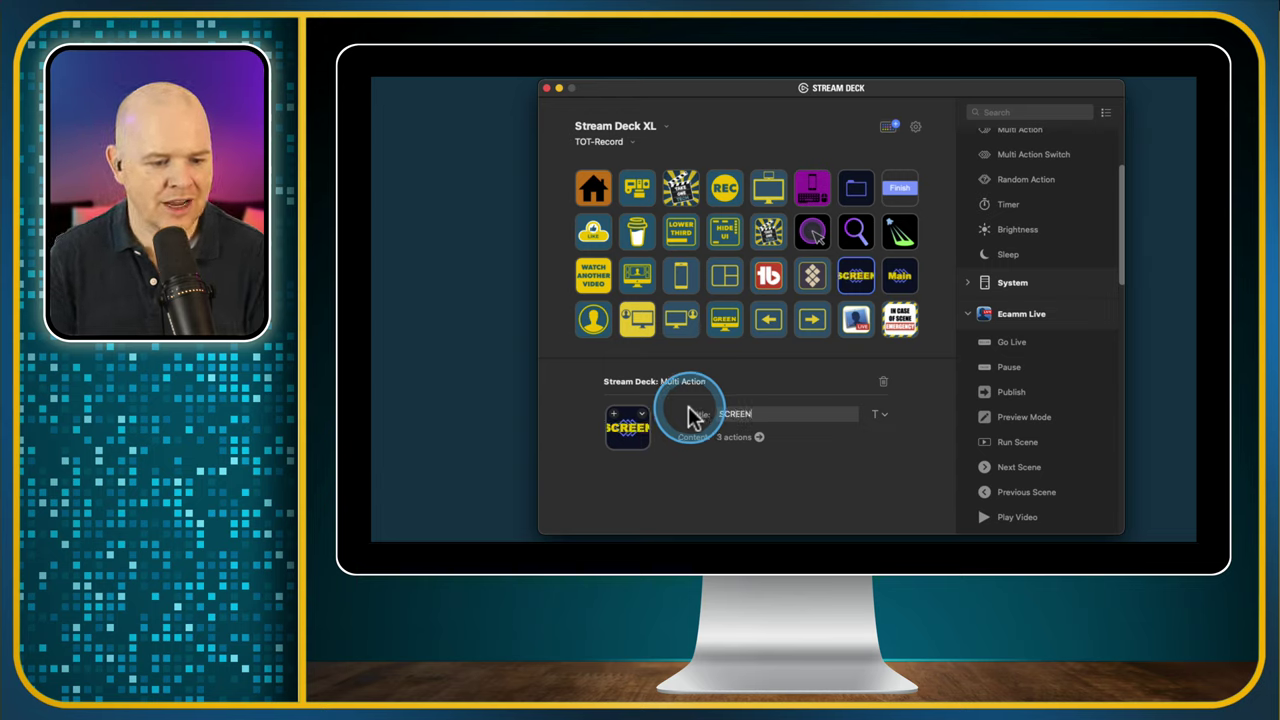
Choose a different scene for the Run Scene action in the SCREEN multi action and return to the key grid.
left_click(758, 437)
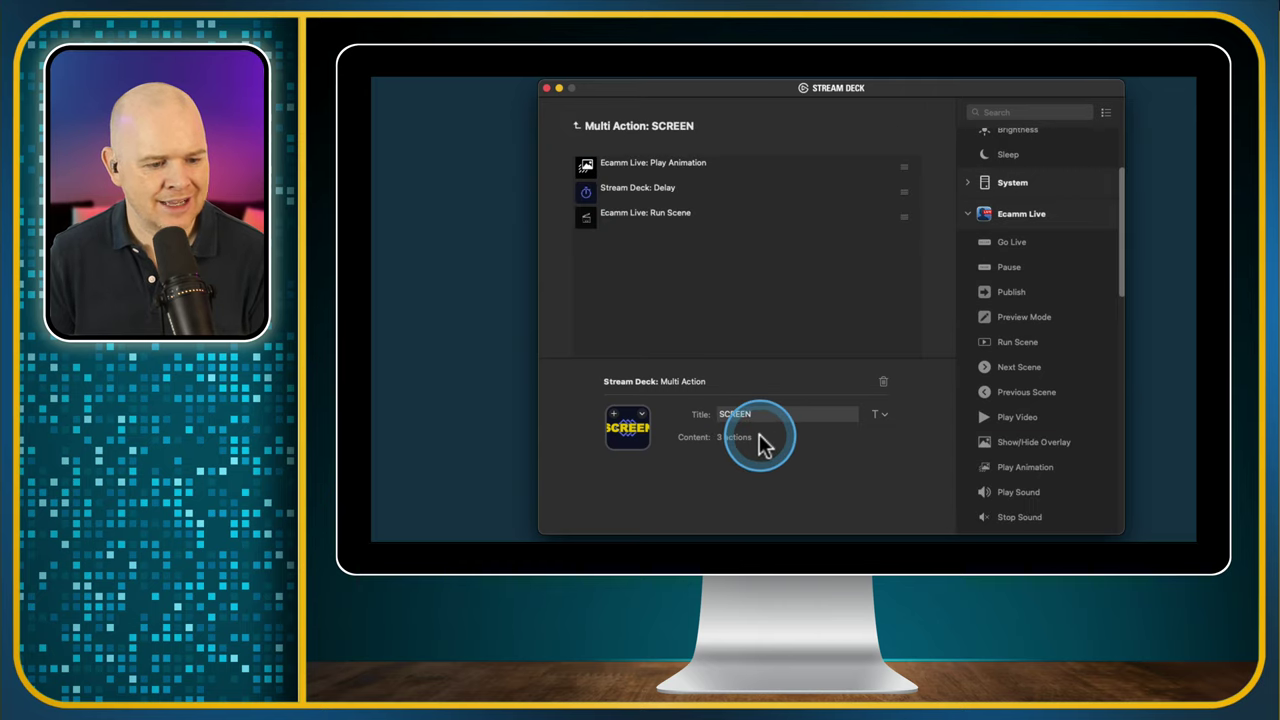
left_click(650, 220)
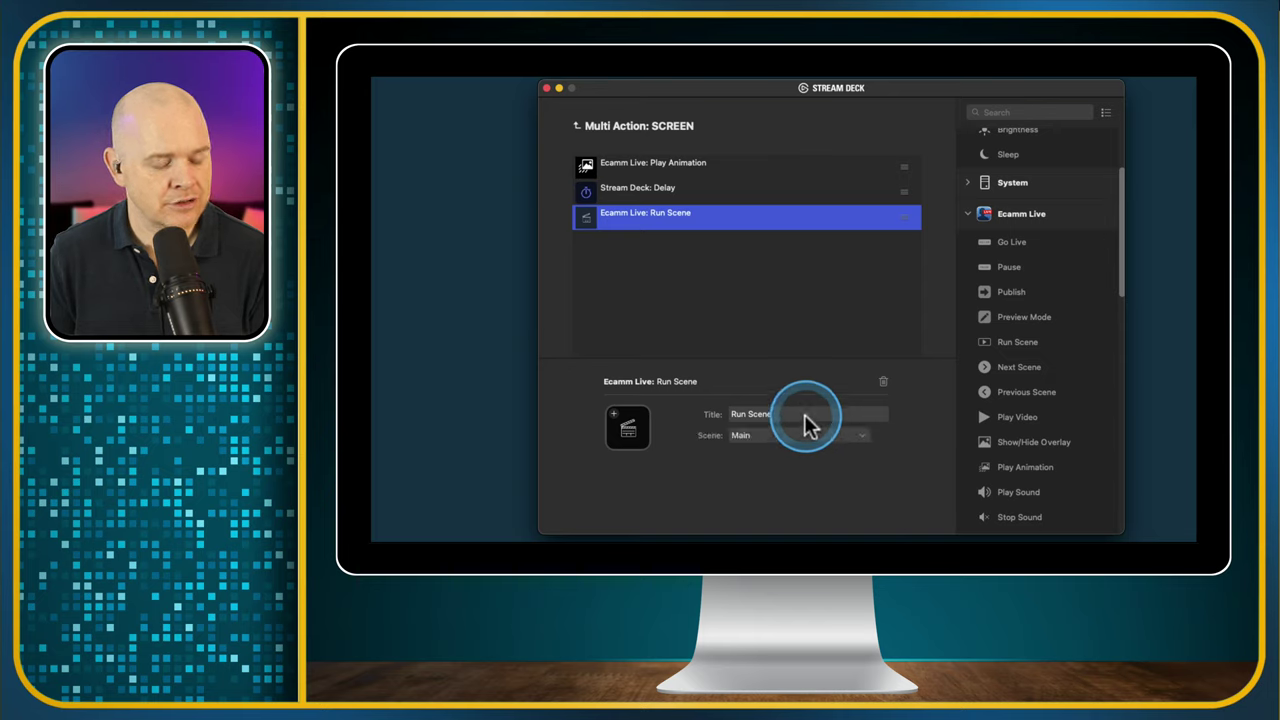
left_click(862, 440)
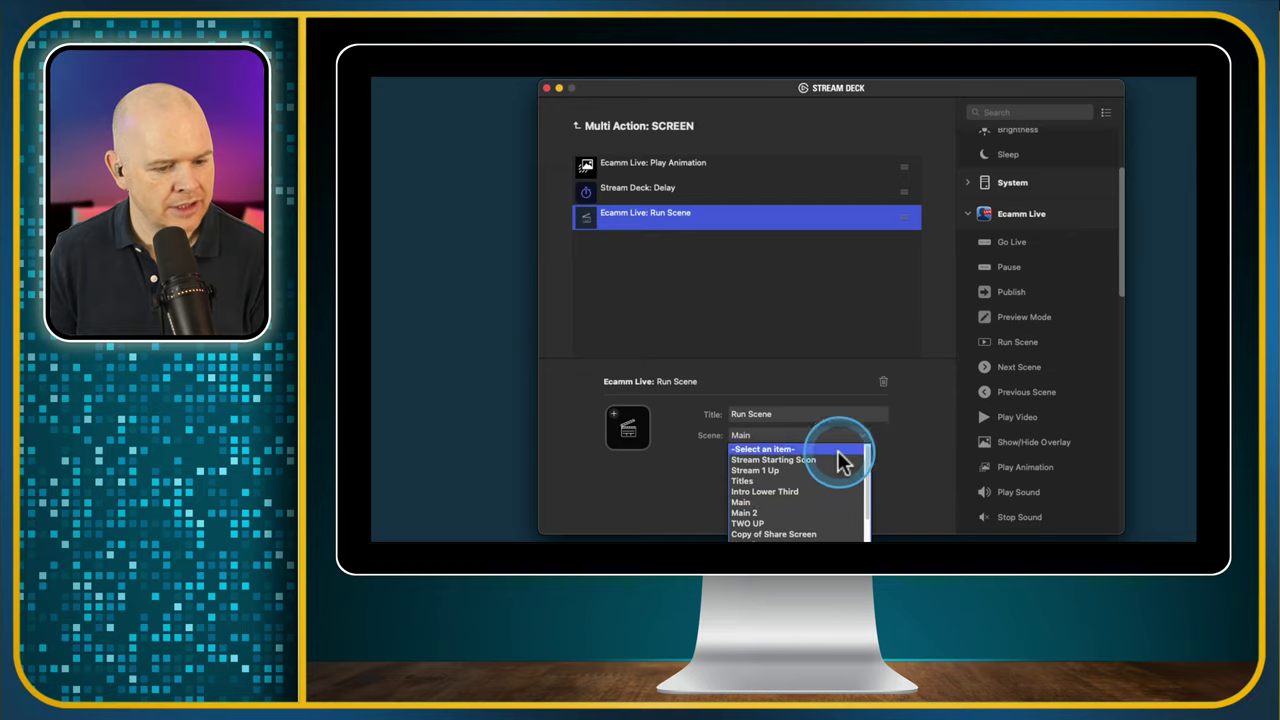
left_click(848, 482)
left_click(828, 305)
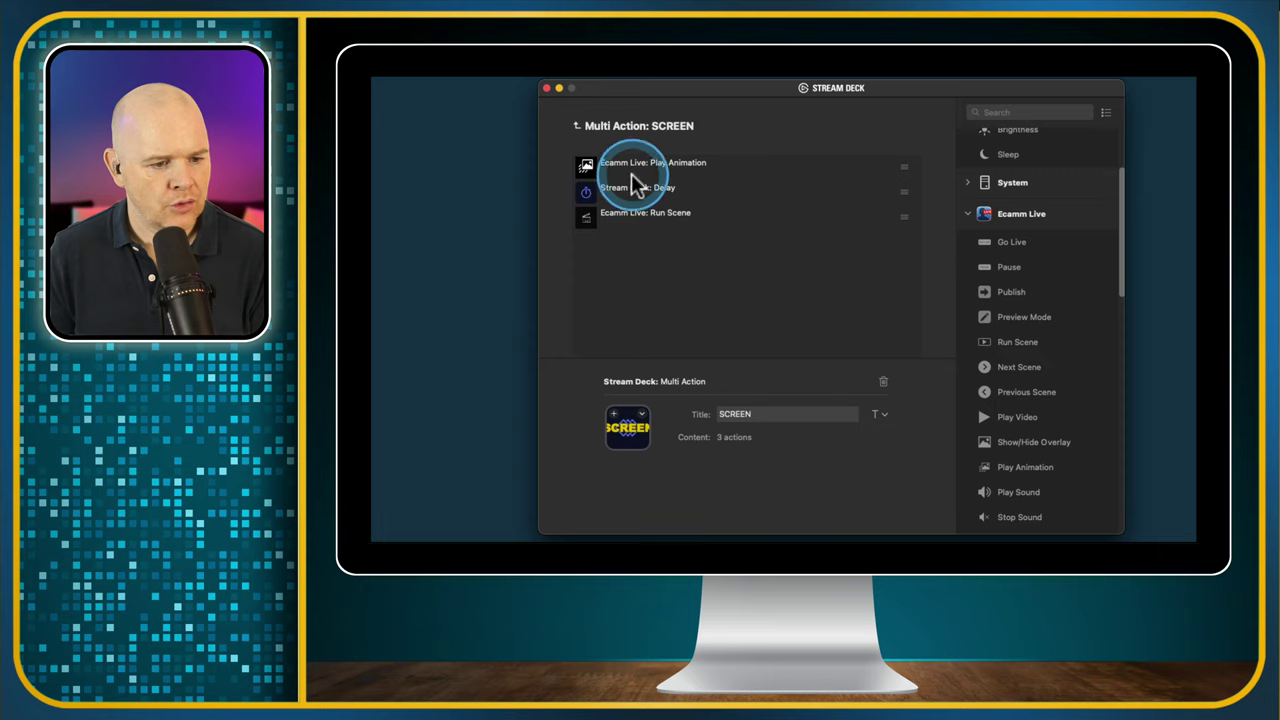
left_click(577, 128)
left_click(877, 310)
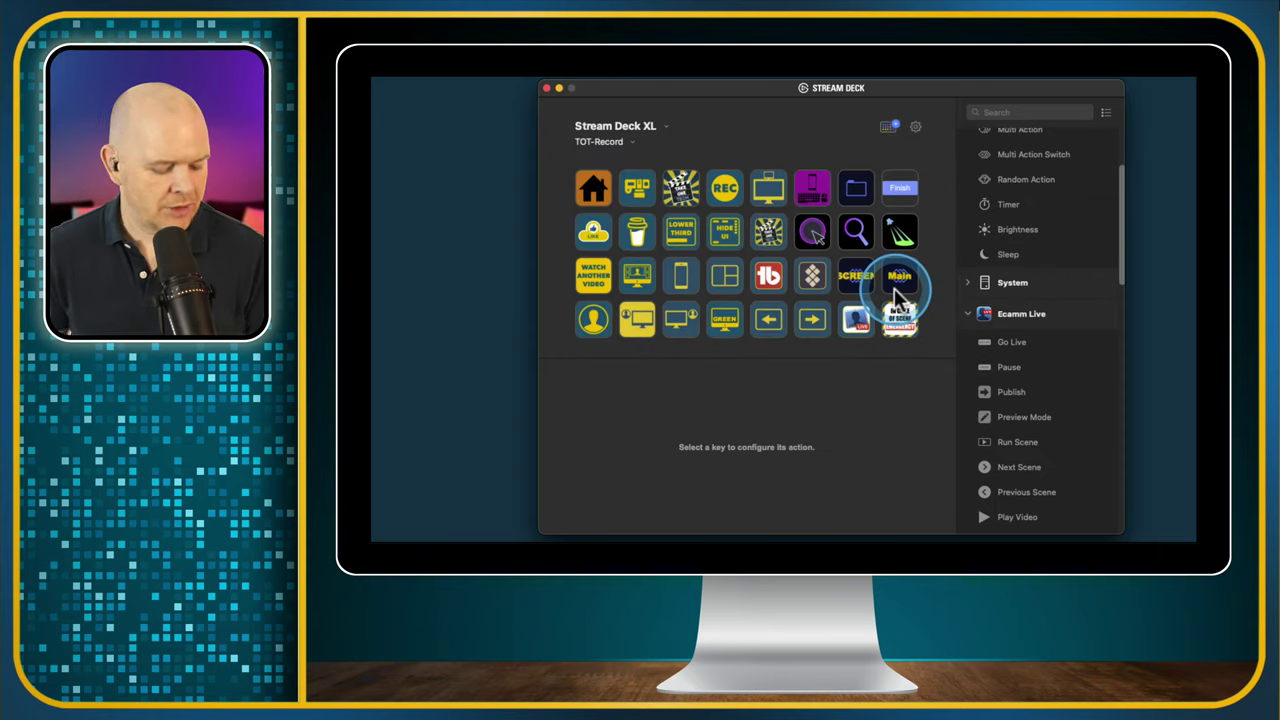